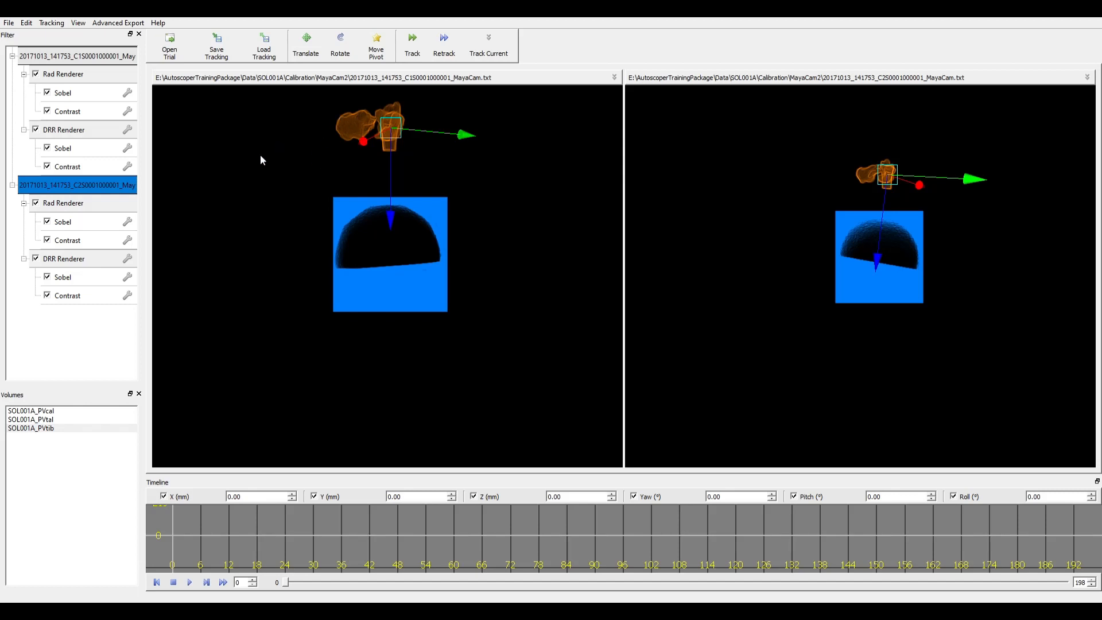
# - Select SOL001A_PVcal and drag it down into the X-ray images, zooming in
pyautogui.click(57, 411)
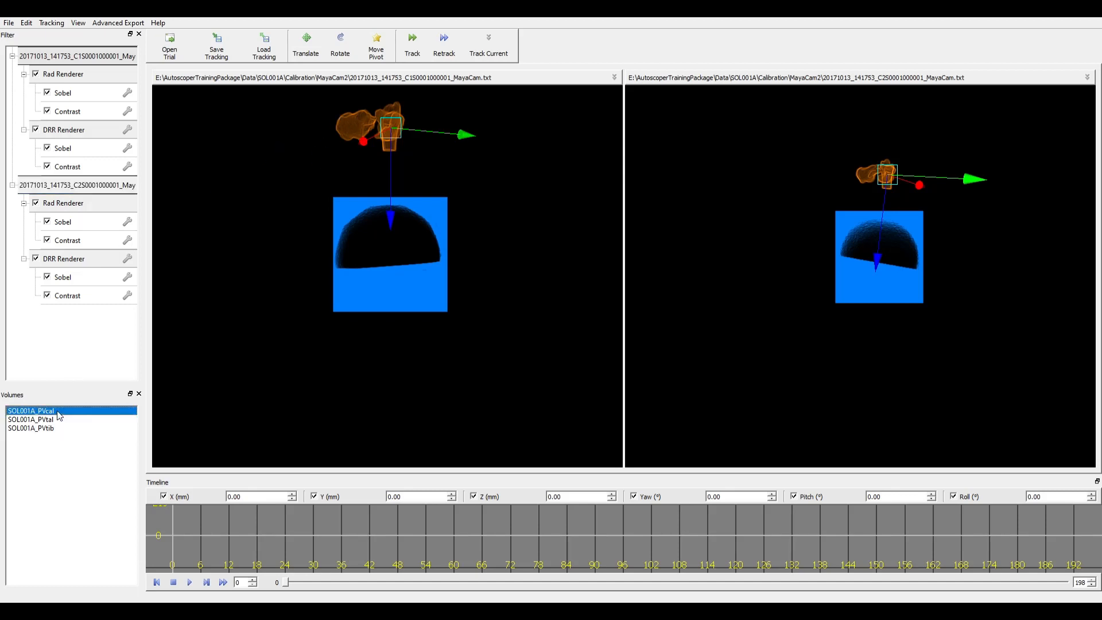
pyautogui.moveTo(396, 133); pyautogui.dragTo(442, 267)
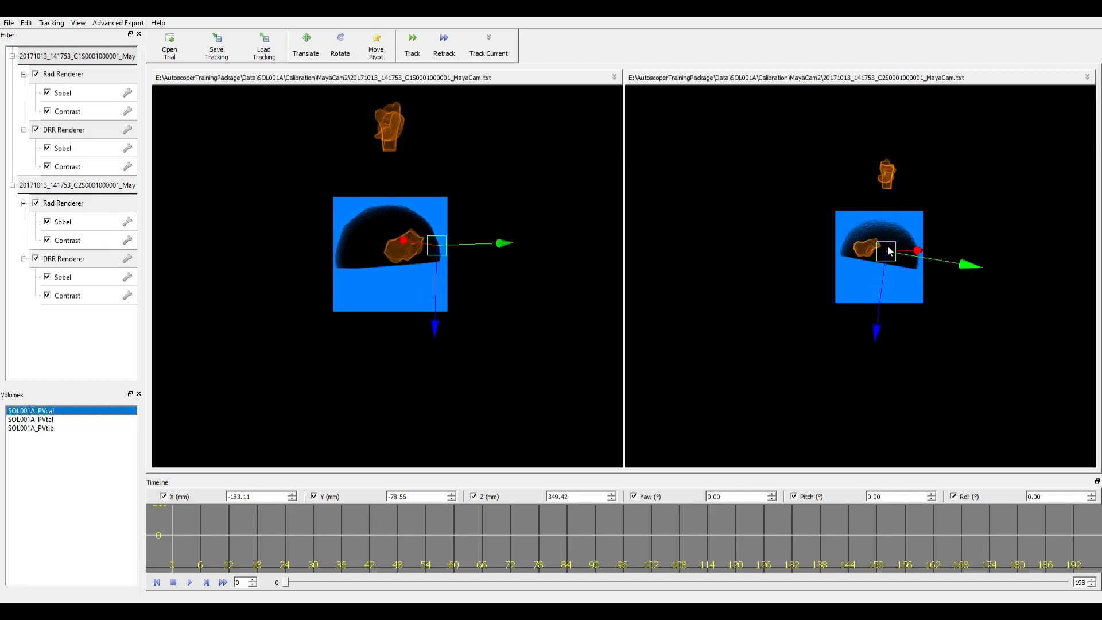
pyautogui.scroll(5, 419, 246)
pyautogui.scroll(2, 931, 191)
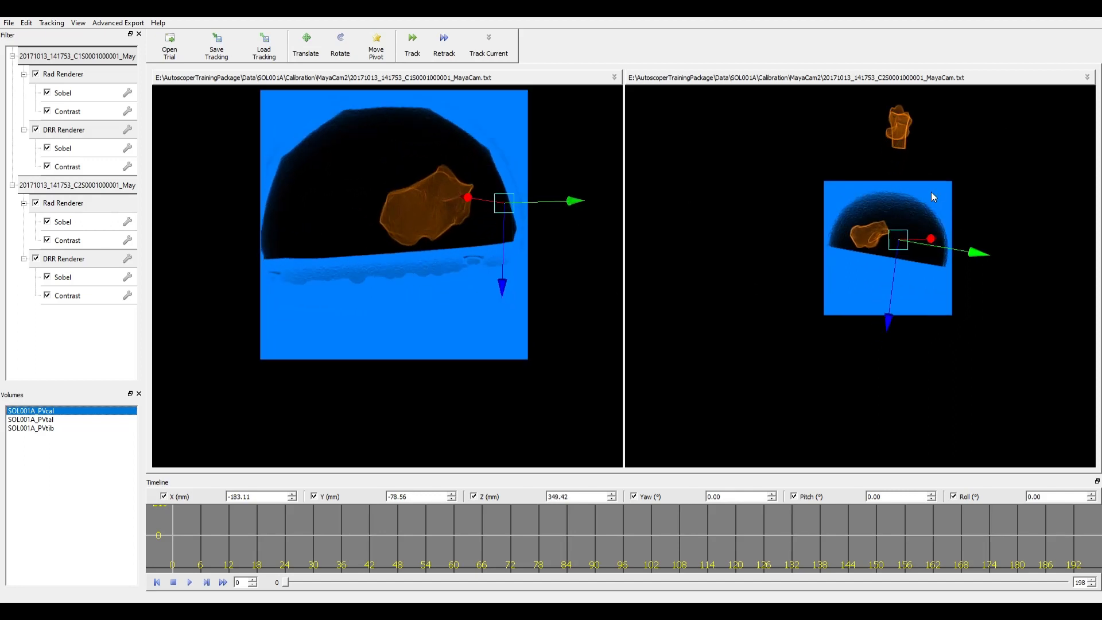
pyautogui.scroll(4, 883, 175)
pyautogui.scroll(2, 346, 235)
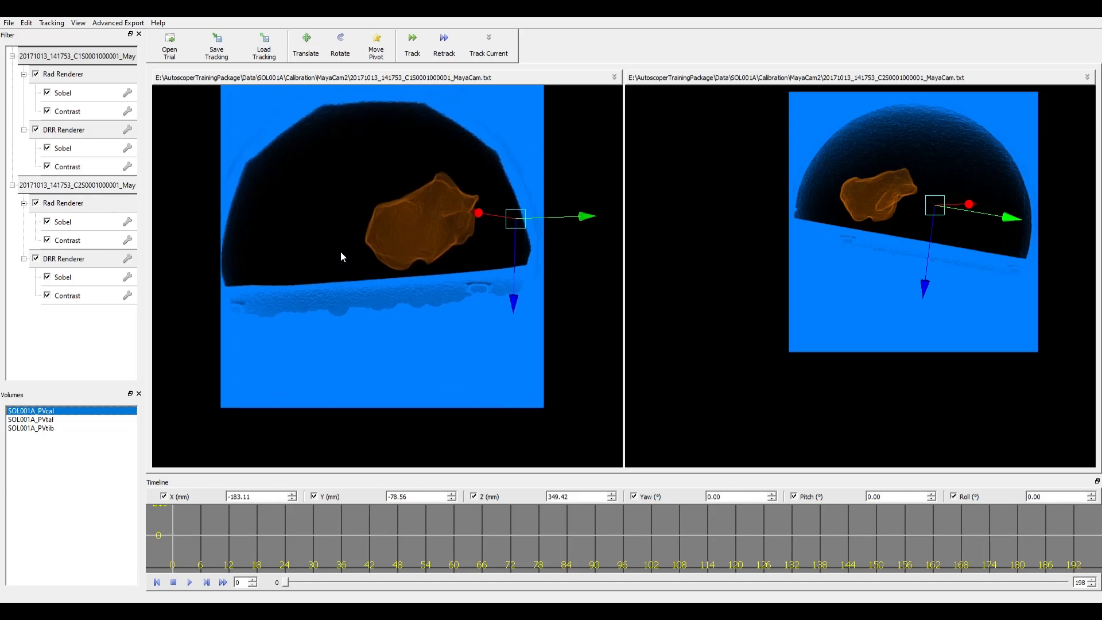
# - Recenter both camera views on the image and scrub the timeline to frame 108
pyautogui.moveTo(341, 253); pyautogui.dragTo(343, 266, button='middle')
pyautogui.scroll(2, 906, 187)
pyautogui.moveTo(906, 187); pyautogui.dragTo(878, 226, button='middle')
pyautogui.click(286, 580)
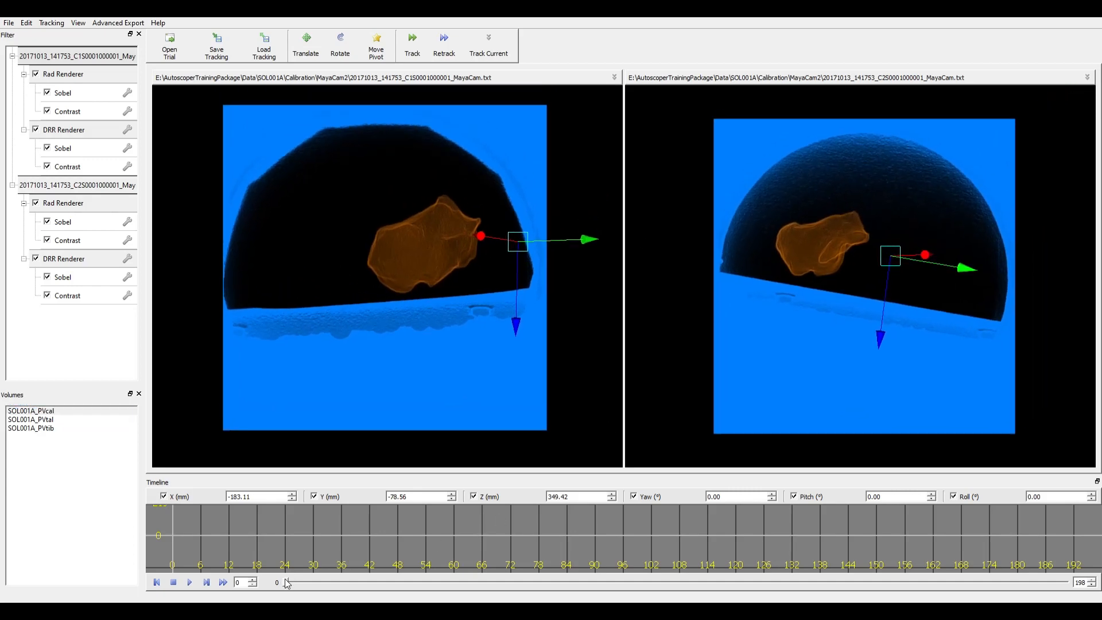
pyautogui.moveTo(287, 583); pyautogui.dragTo(711, 540)
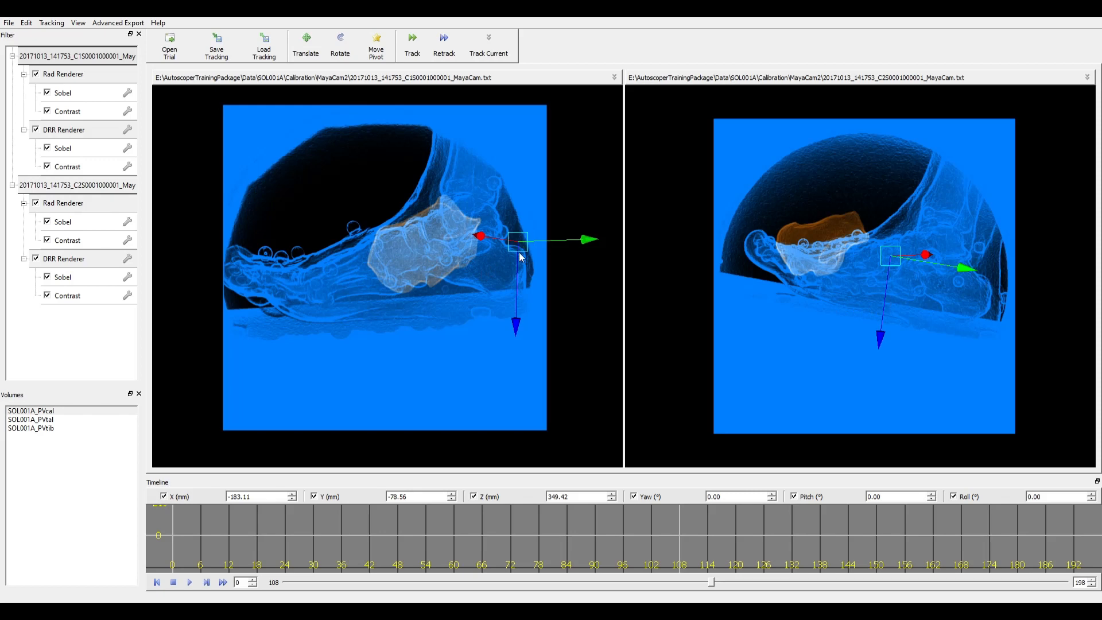
# - Place the manipulator pivot on the calcaneus and rotate the model in both views
pyautogui.press('d')
pyautogui.moveTo(509, 243); pyautogui.dragTo(427, 256)
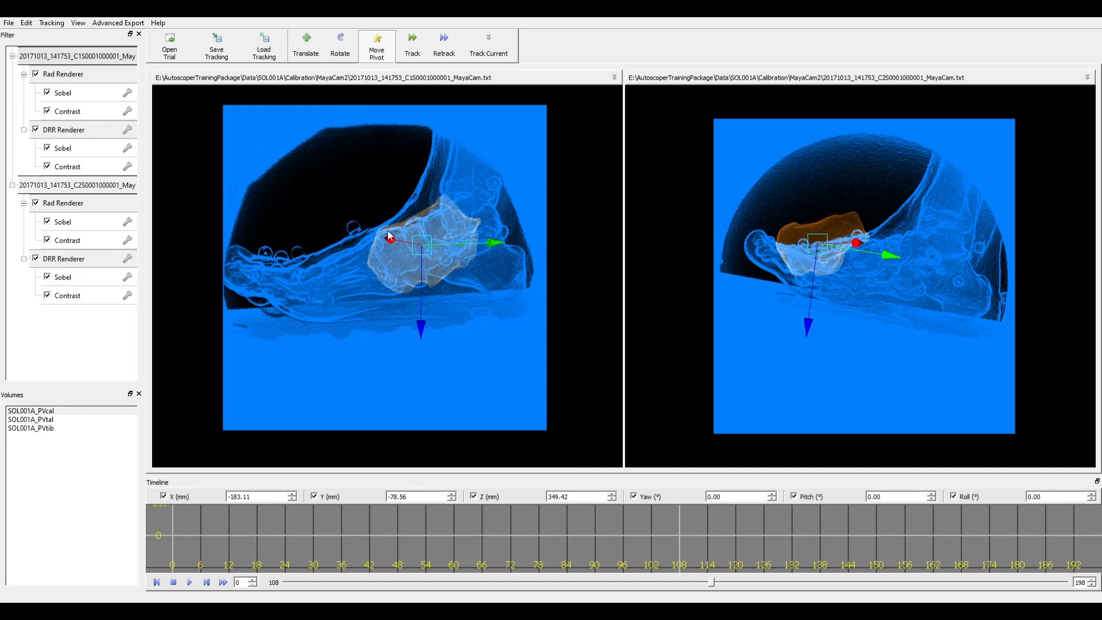
pyautogui.press('e')
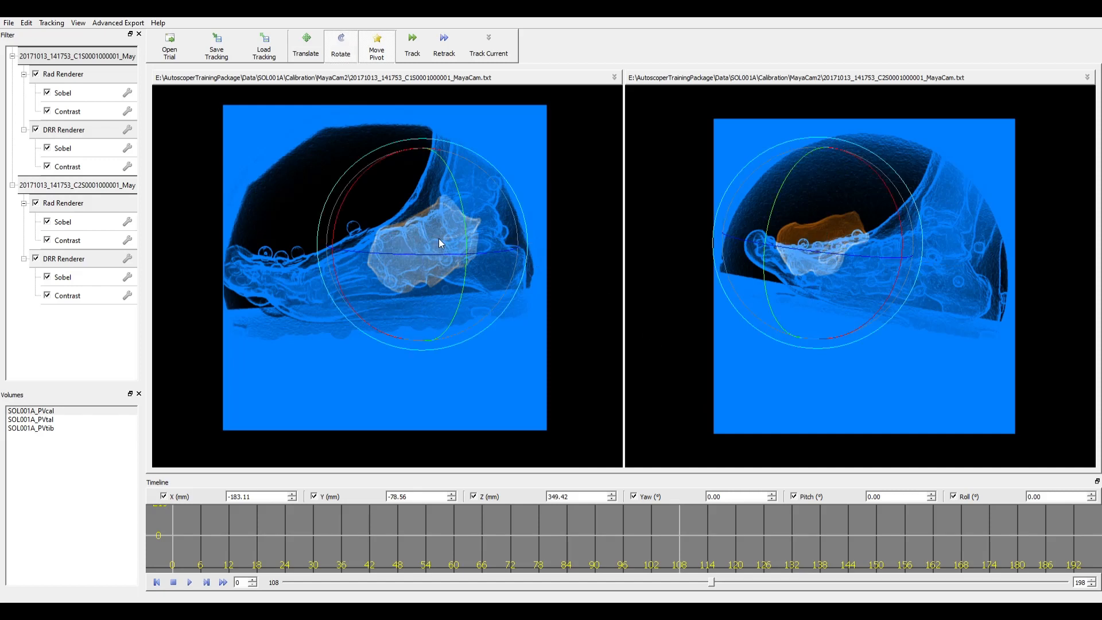
pyautogui.moveTo(438, 239); pyautogui.dragTo(394, 226)
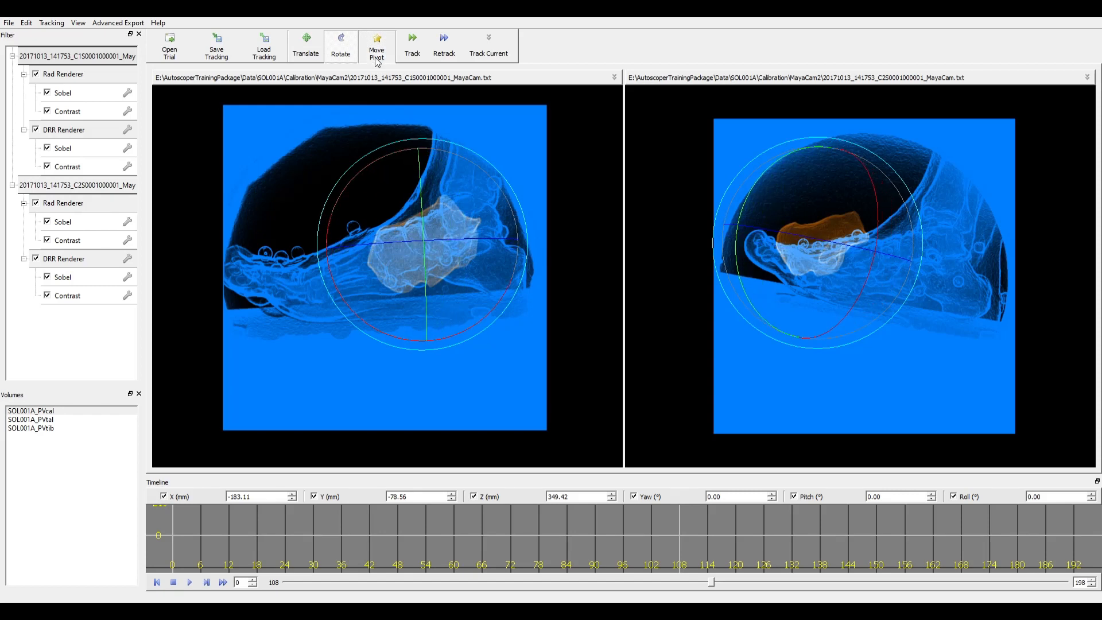
# - Translate the calcaneus right and down onto the heel, sliding it along one axis in the right view
pyautogui.press('w')
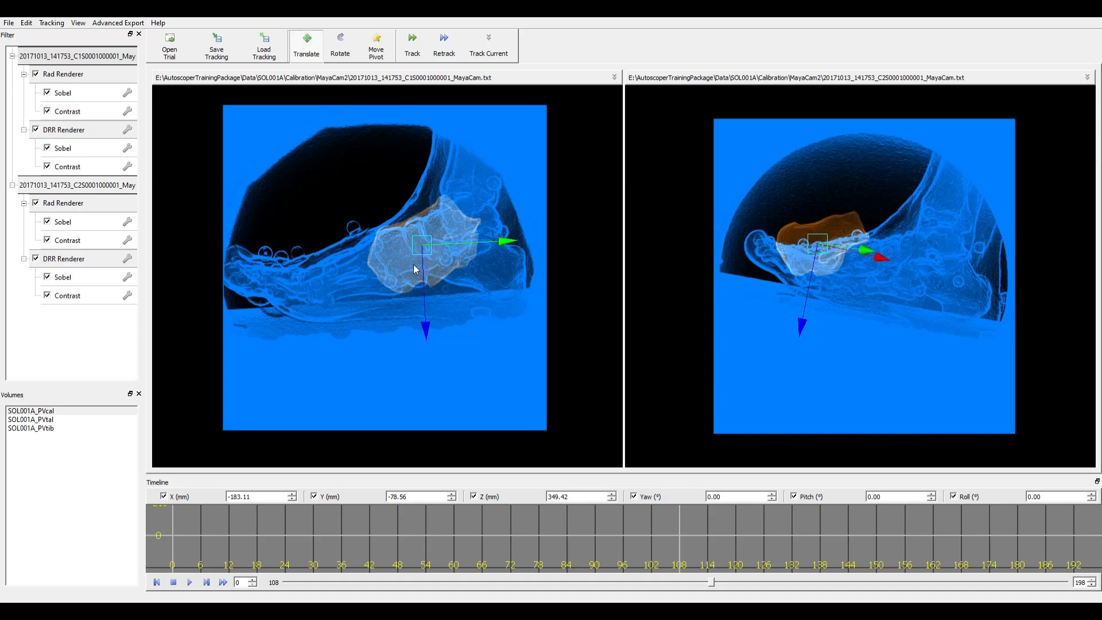
pyautogui.moveTo(429, 253); pyautogui.dragTo(490, 268)
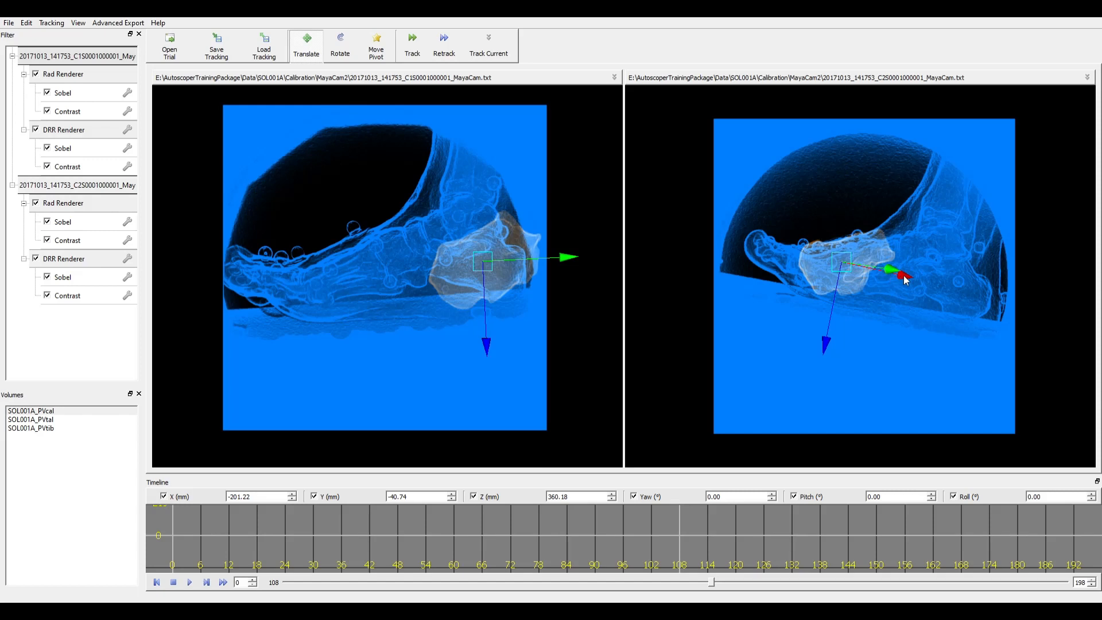
pyautogui.moveTo(904, 278); pyautogui.dragTo(905, 280)
pyautogui.moveTo(905, 278); pyautogui.dragTo(1003, 297)
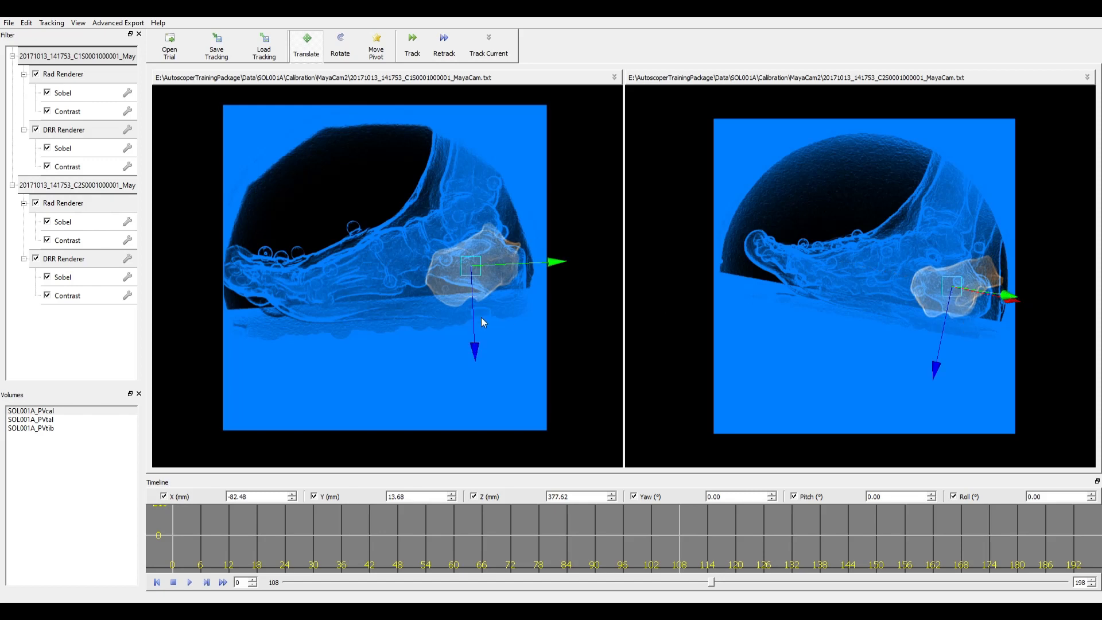
# - Rotate the calcaneus toward the heel's orientation and reposition it in both views
pyautogui.press('e')
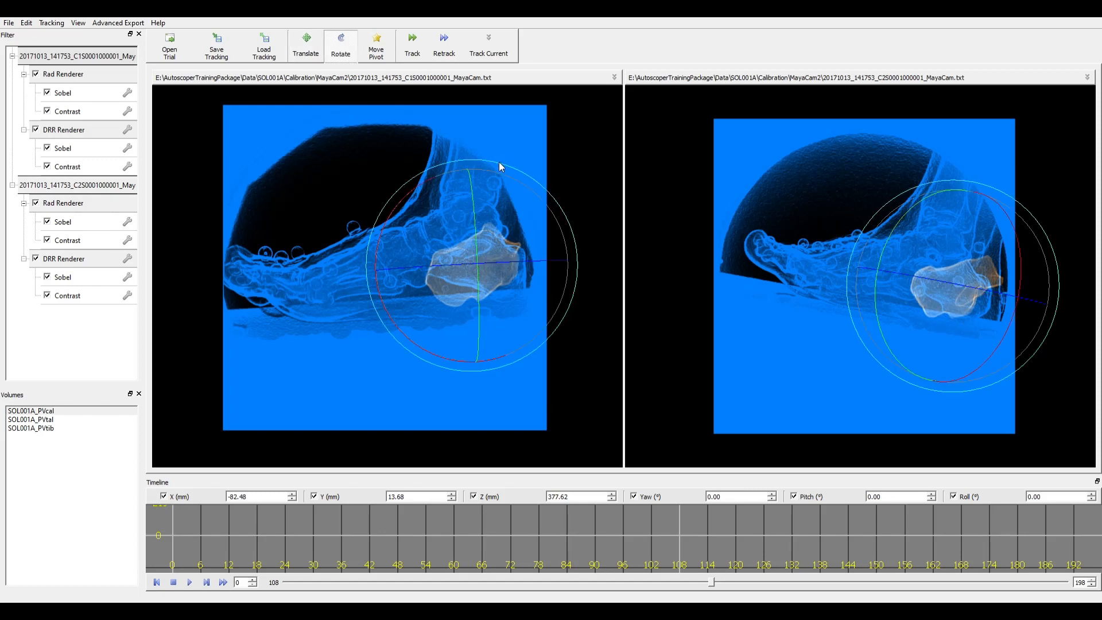
pyautogui.moveTo(498, 161); pyautogui.dragTo(322, 331)
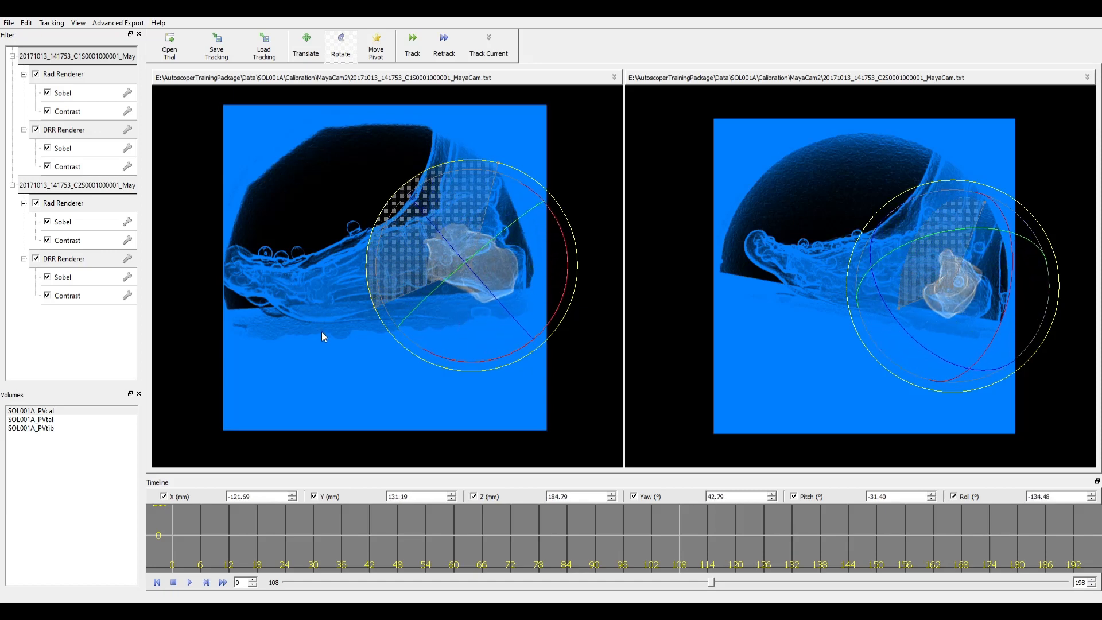
pyautogui.press('w')
pyautogui.moveTo(474, 267); pyautogui.dragTo(468, 289)
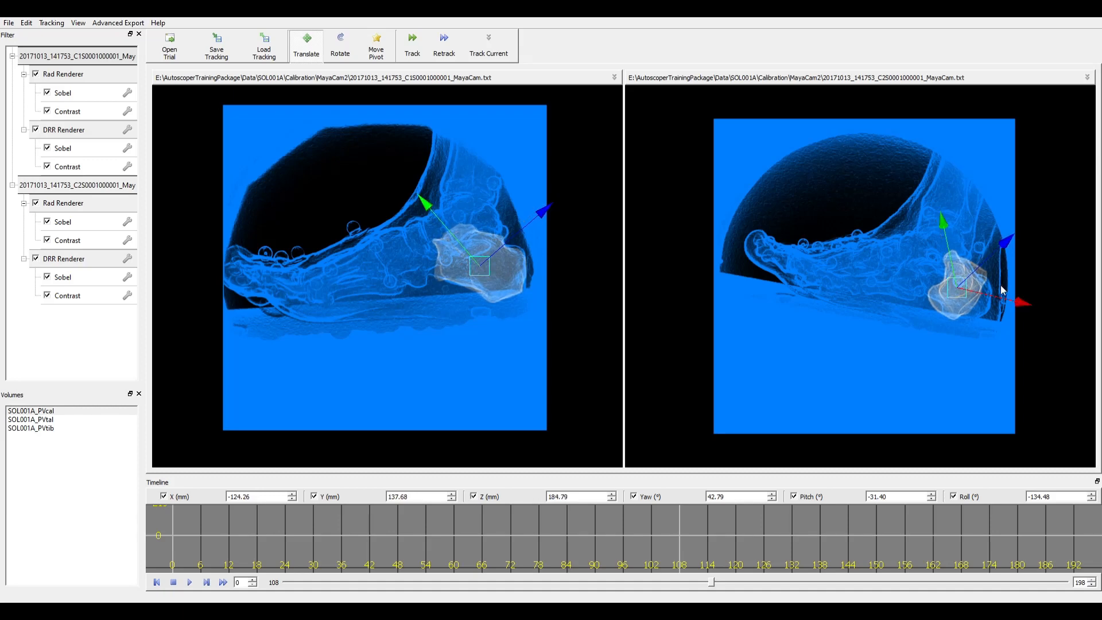
pyautogui.press('e')
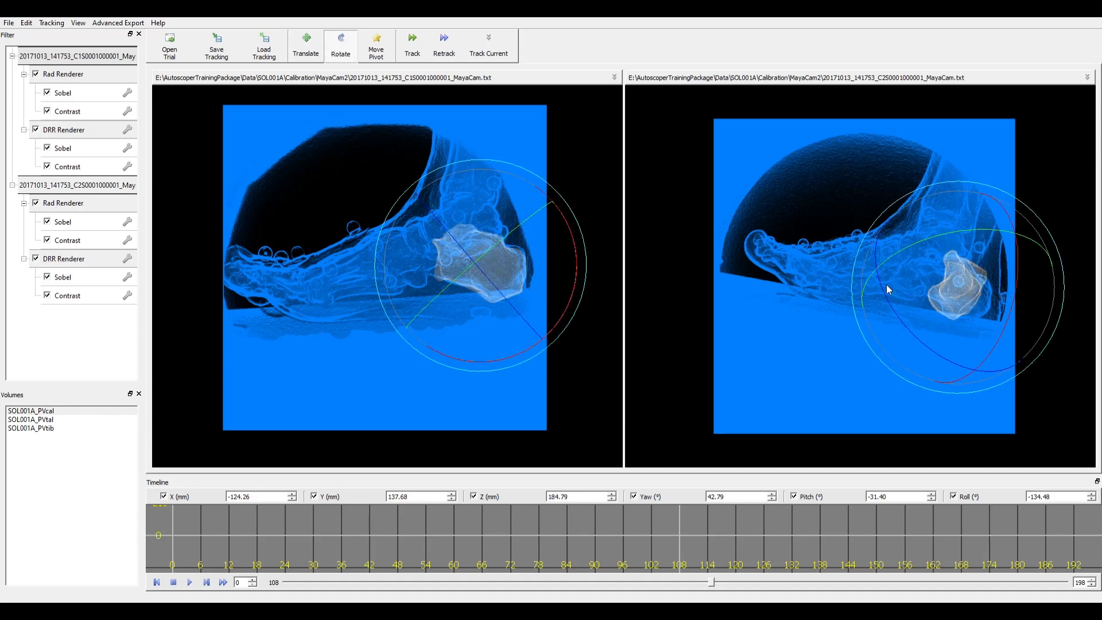
pyautogui.moveTo(884, 289); pyautogui.dragTo(962, 343)
pyautogui.press('w')
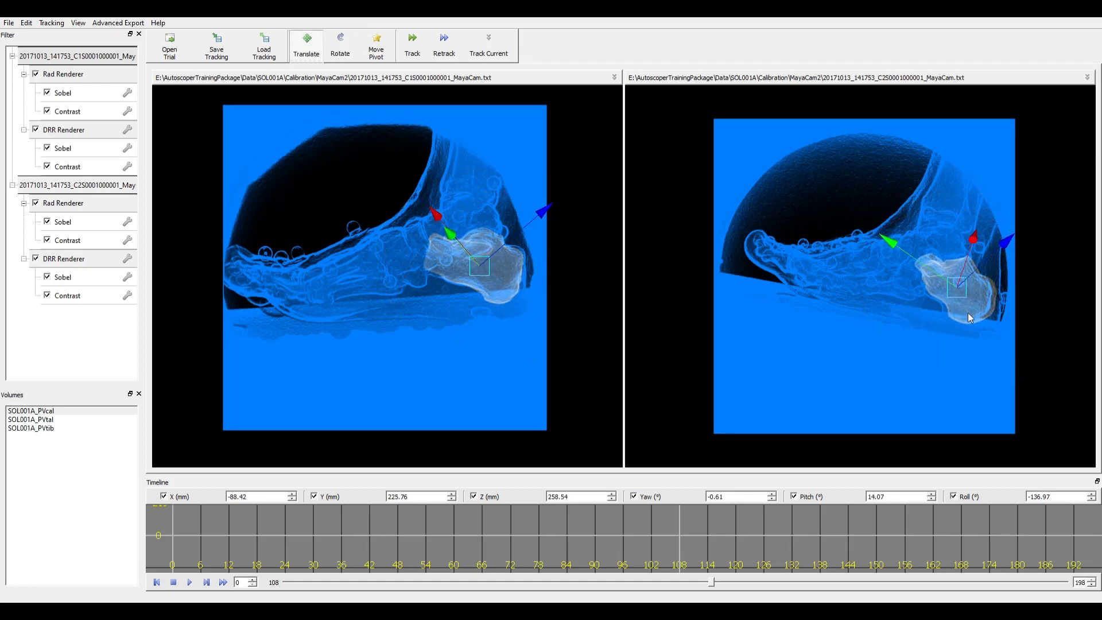
pyautogui.moveTo(959, 294); pyautogui.dragTo(956, 291)
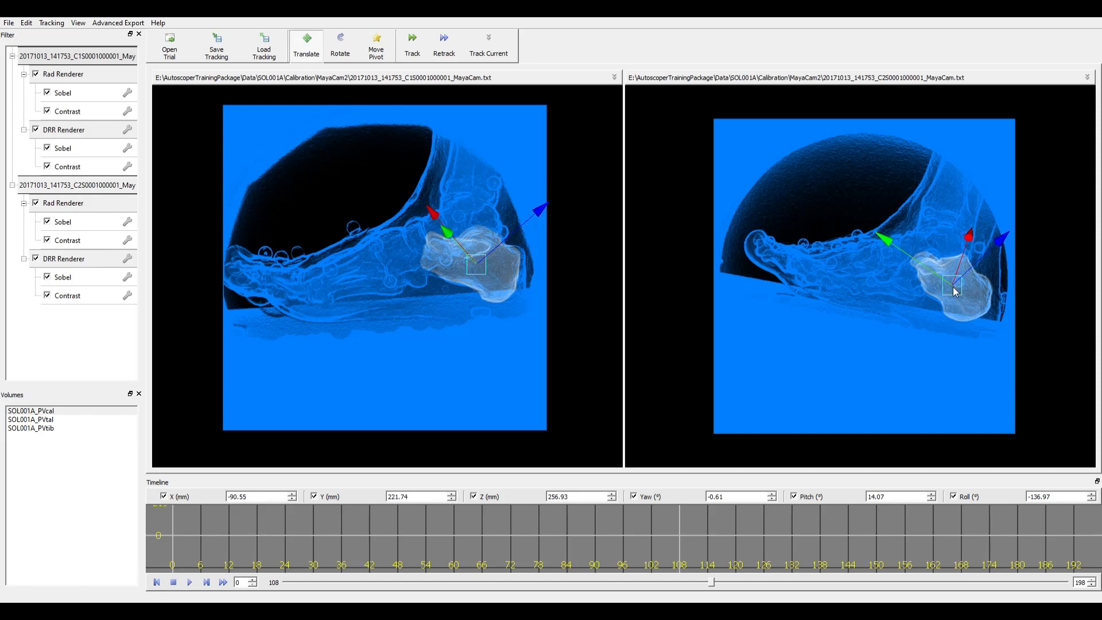
# - Fine-tune the calcaneus to yaw -2.23°, pitch 11.20°, roll -141.71° with small rotations and nudges
pyautogui.press('e')
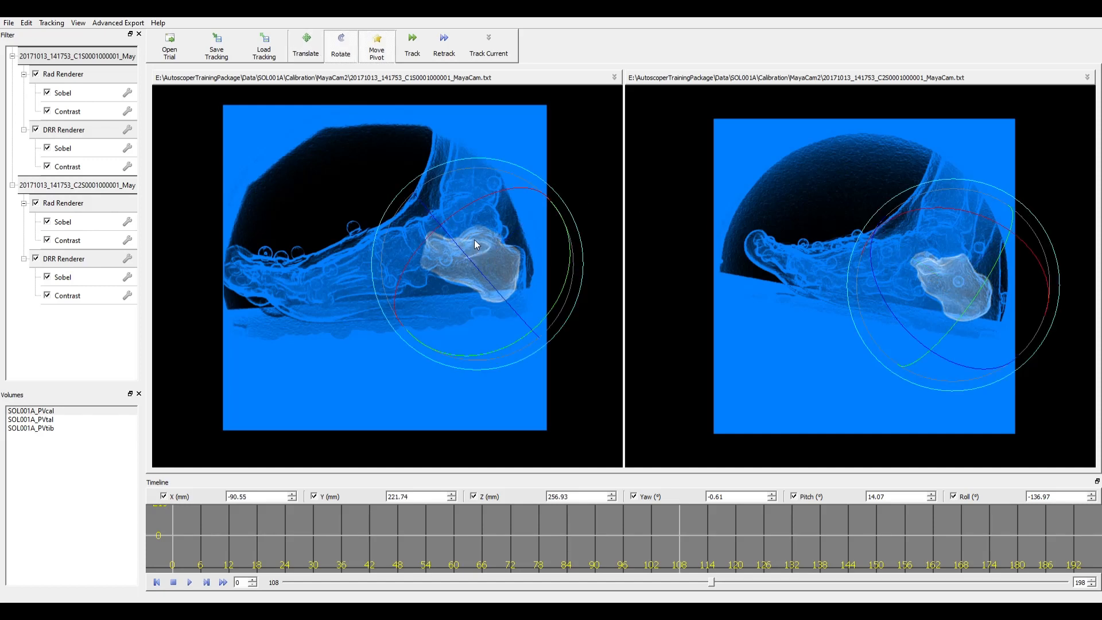
pyautogui.moveTo(477, 238); pyautogui.dragTo(488, 268)
pyautogui.press('w')
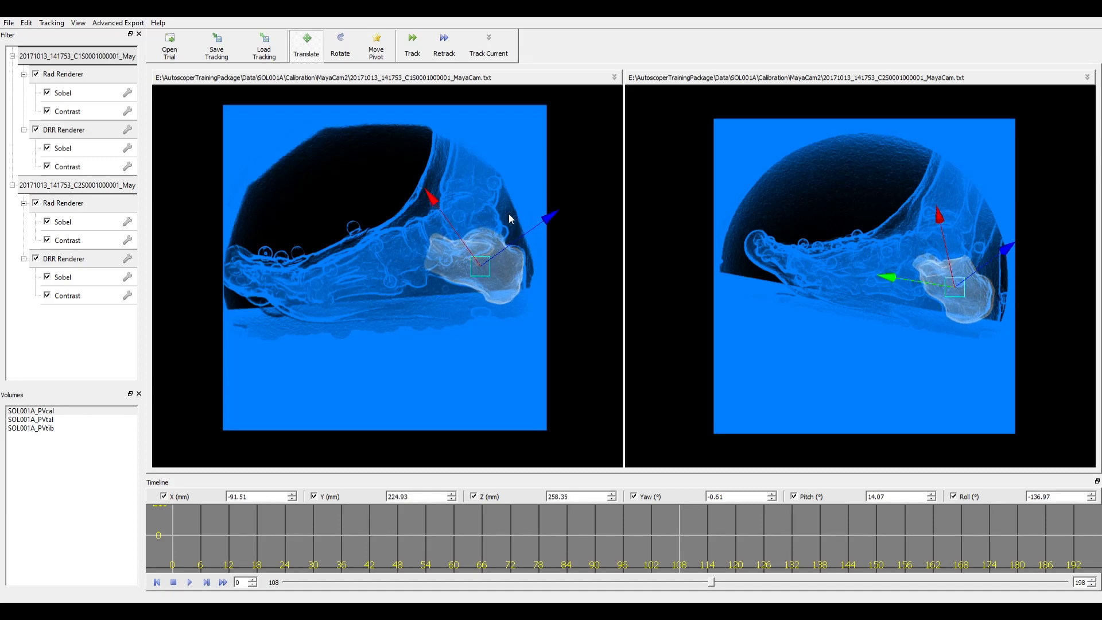
pyautogui.press('e')
pyautogui.moveTo(508, 162); pyautogui.dragTo(498, 163)
pyautogui.press('w')
pyautogui.moveTo(477, 271); pyautogui.dragTo(479, 272)
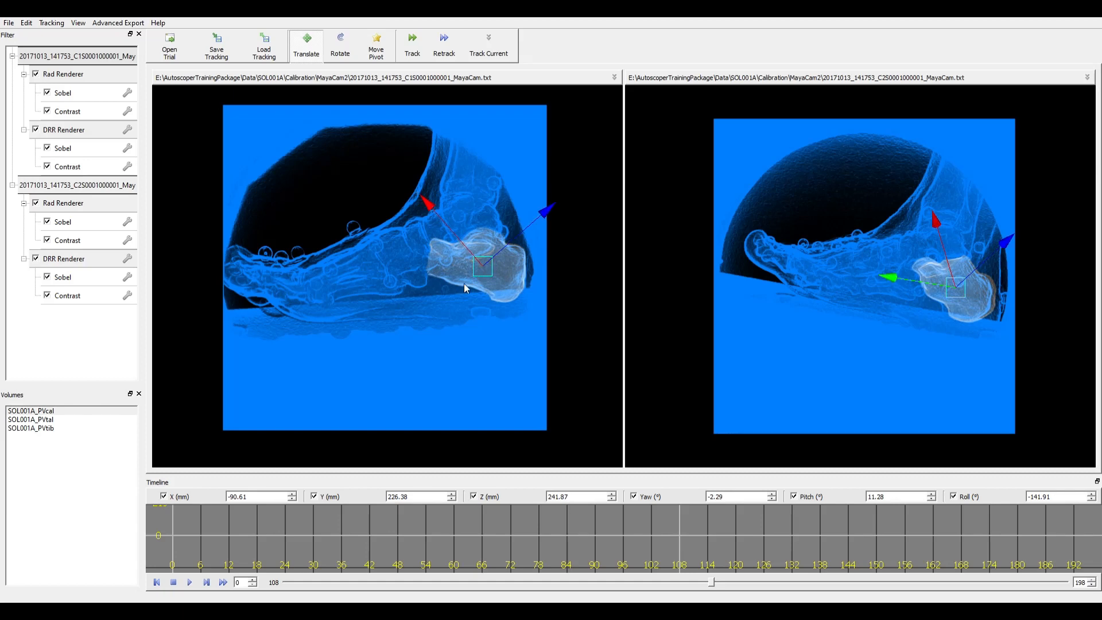
pyautogui.click(914, 280)
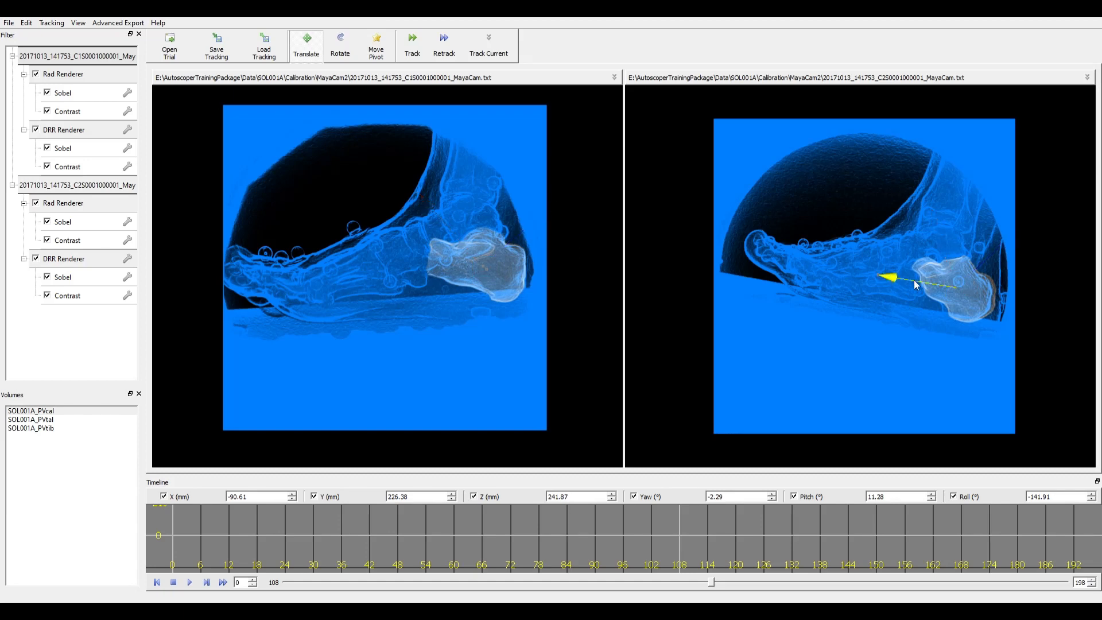
pyautogui.click(915, 281)
pyautogui.moveTo(916, 286); pyautogui.dragTo(910, 285)
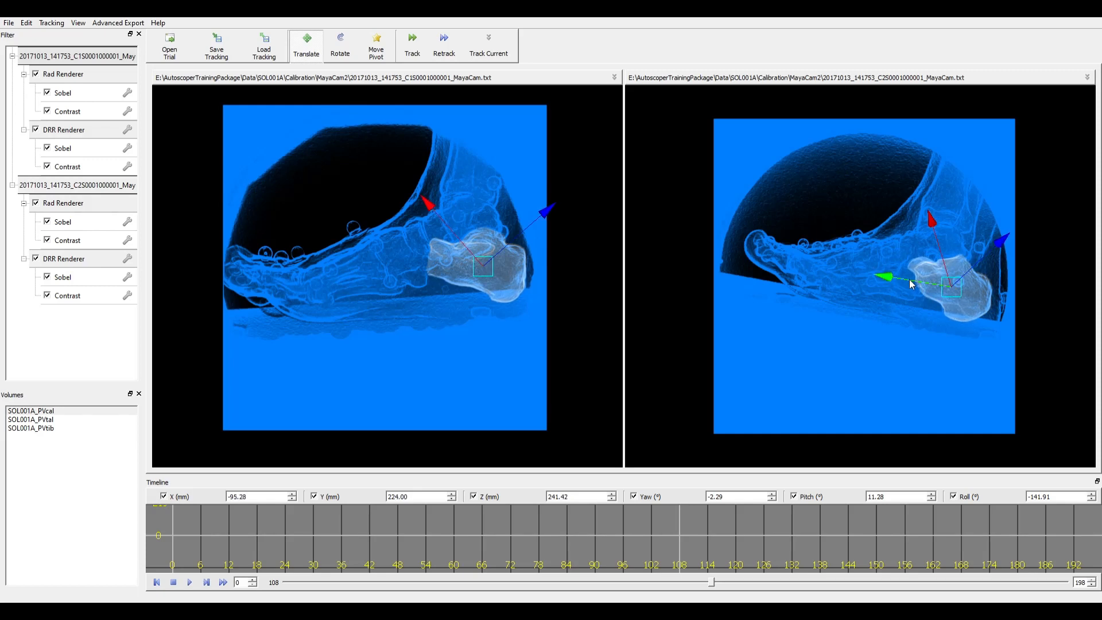
pyautogui.press('e')
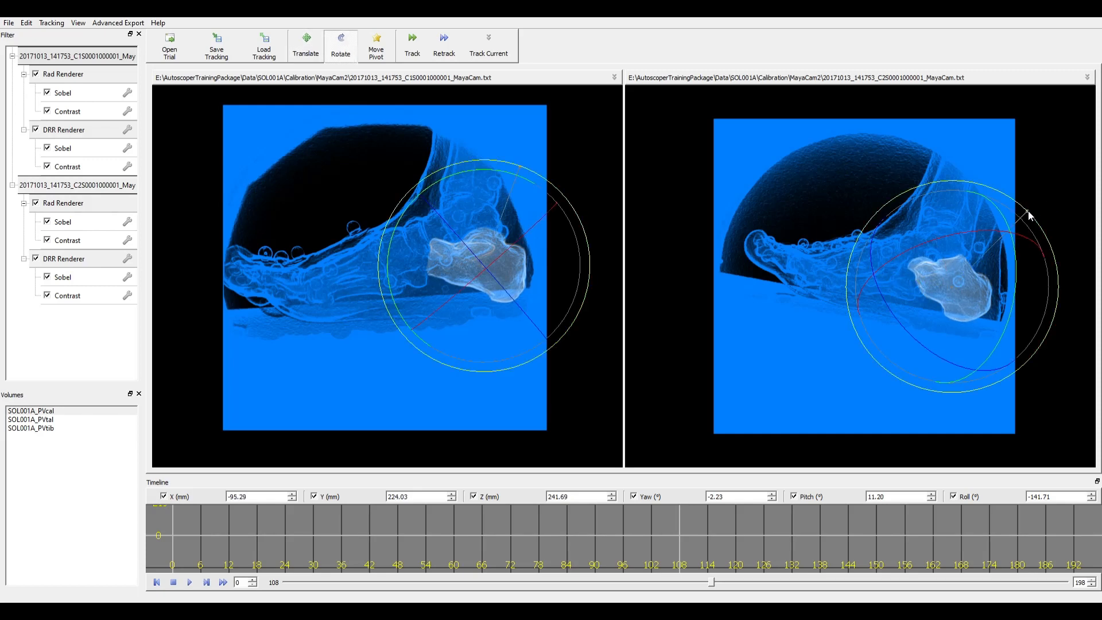
pyautogui.moveTo(1028, 212); pyautogui.dragTo(1036, 217)
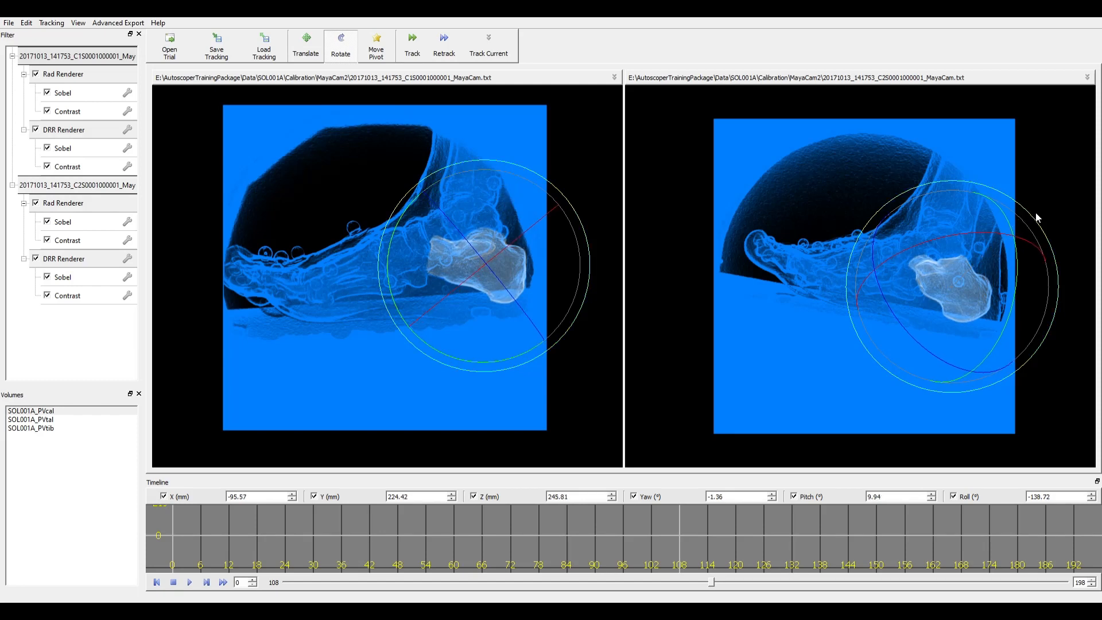
# - Rotate the calcaneus to yaw 3.69°, pitch 4.52°, roll -140.30° at frame 108
pyautogui.moveTo(509, 236); pyautogui.dragTo(527, 244)
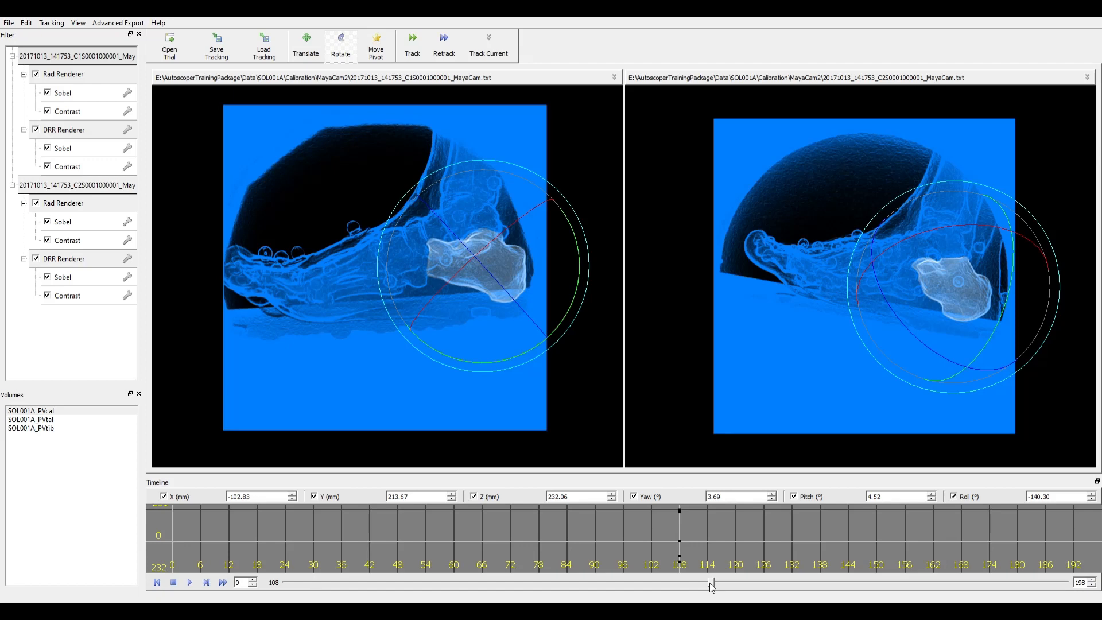
# - Advance to frame 140, then shift the calcaneus up and rotate it to fit
pyautogui.moveTo(710, 583); pyautogui.dragTo(839, 600)
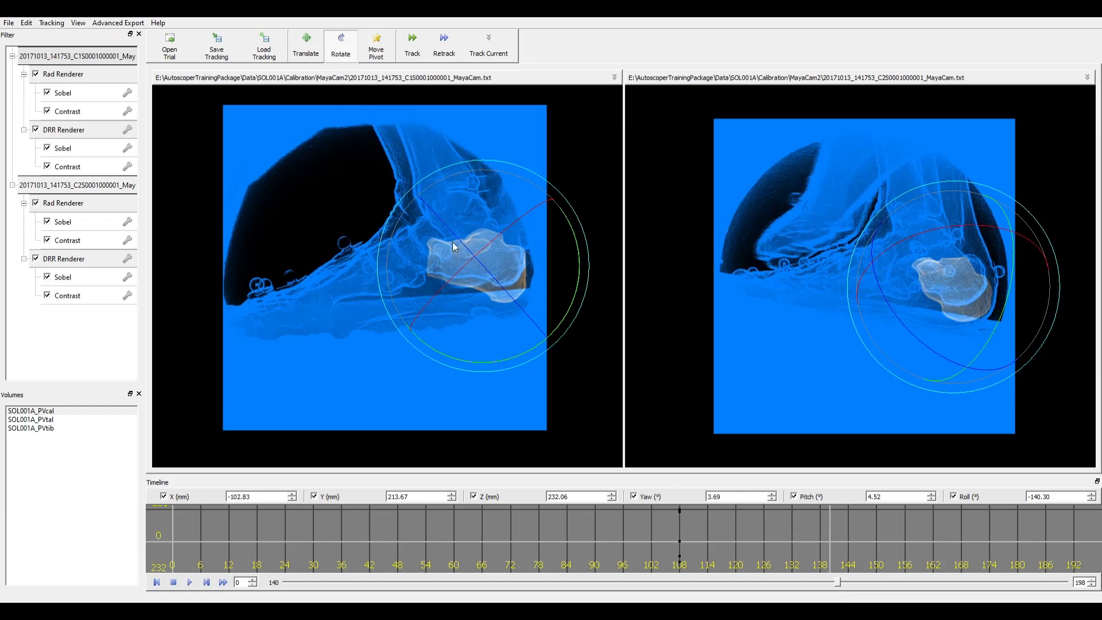
pyautogui.press('w')
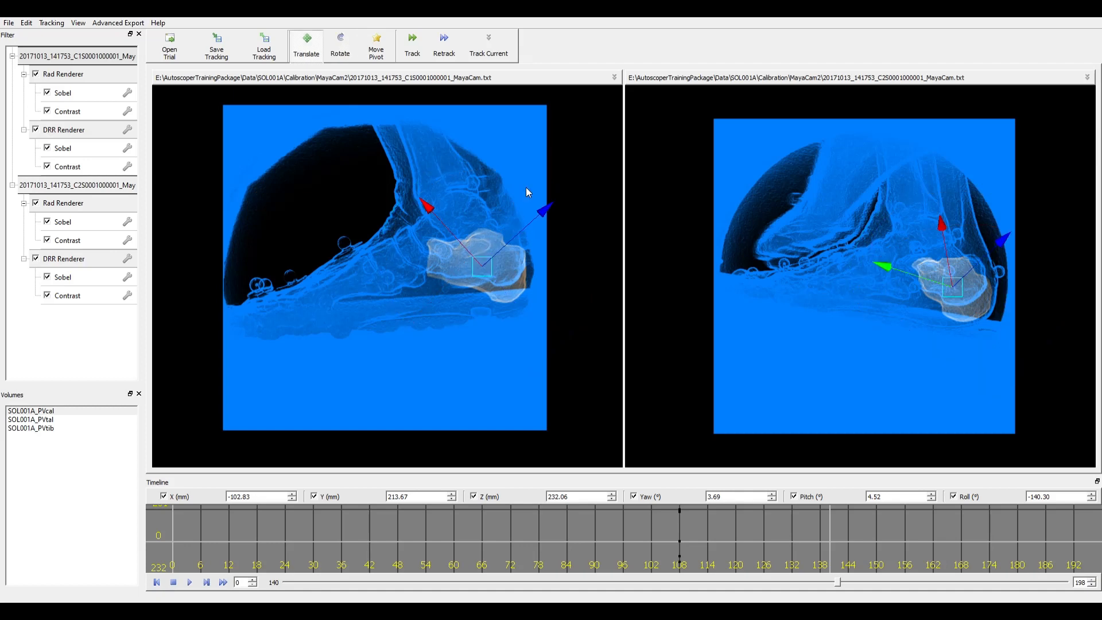
pyautogui.moveTo(486, 270); pyautogui.dragTo(484, 255)
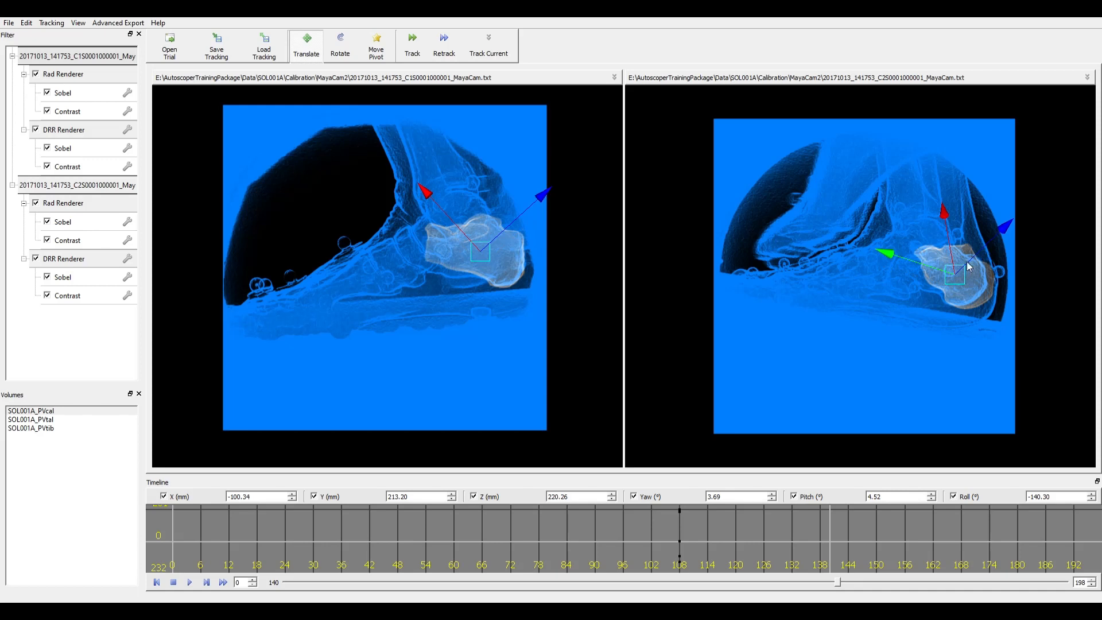
pyautogui.moveTo(926, 265); pyautogui.dragTo(915, 262)
pyautogui.press('e')
pyautogui.moveTo(446, 149); pyautogui.dragTo(427, 159)
pyautogui.press('w')
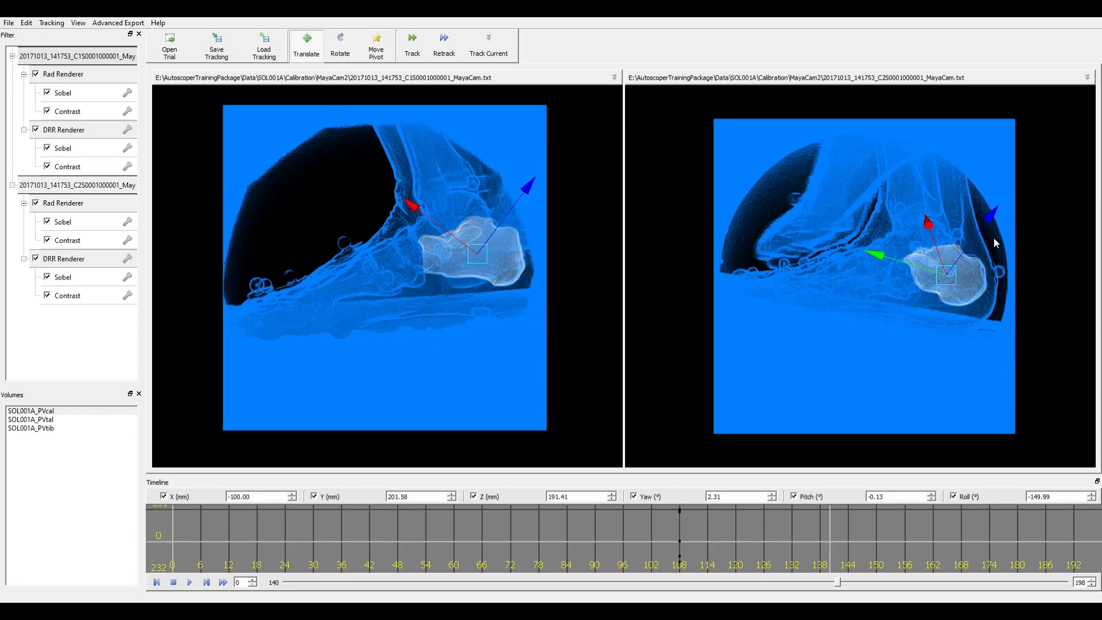
# - Toggle the bone rendering to compare with the X-rays, then refine the calcaneus rotation and position
pyautogui.press('e')
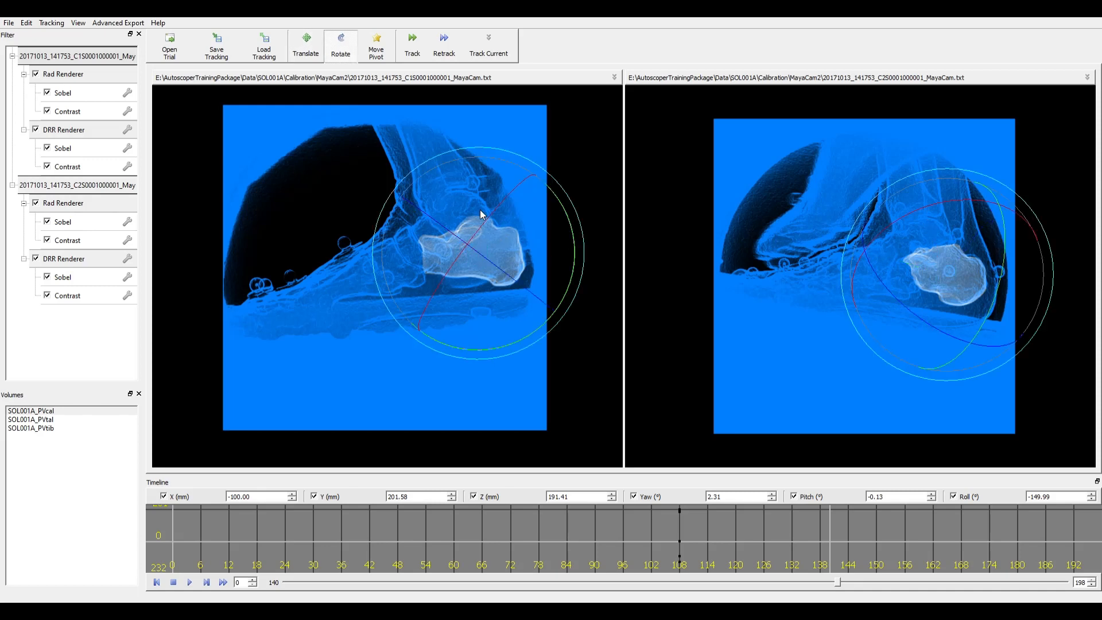
pyautogui.press('h')
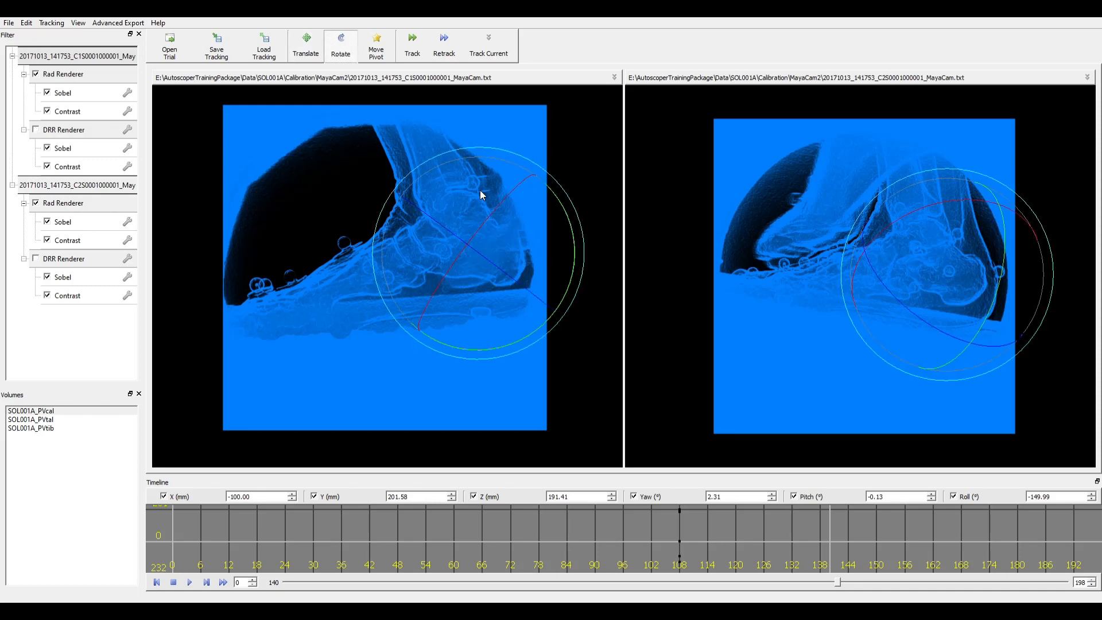
pyautogui.press('h')
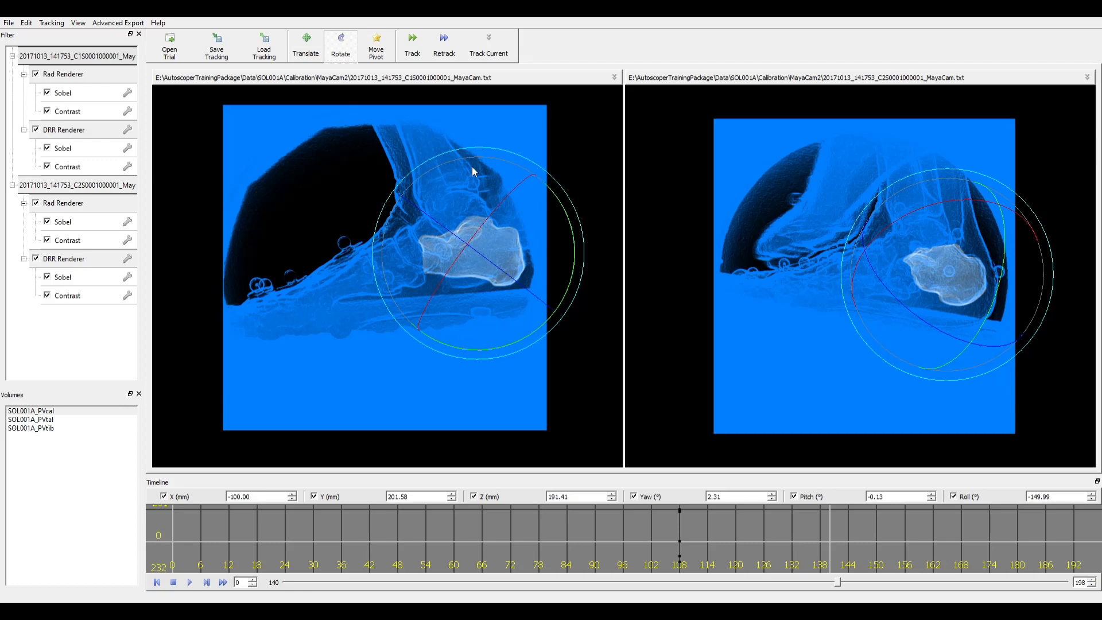
pyautogui.press('h')
pyautogui.press('h')
pyautogui.moveTo(476, 188); pyautogui.dragTo(480, 201)
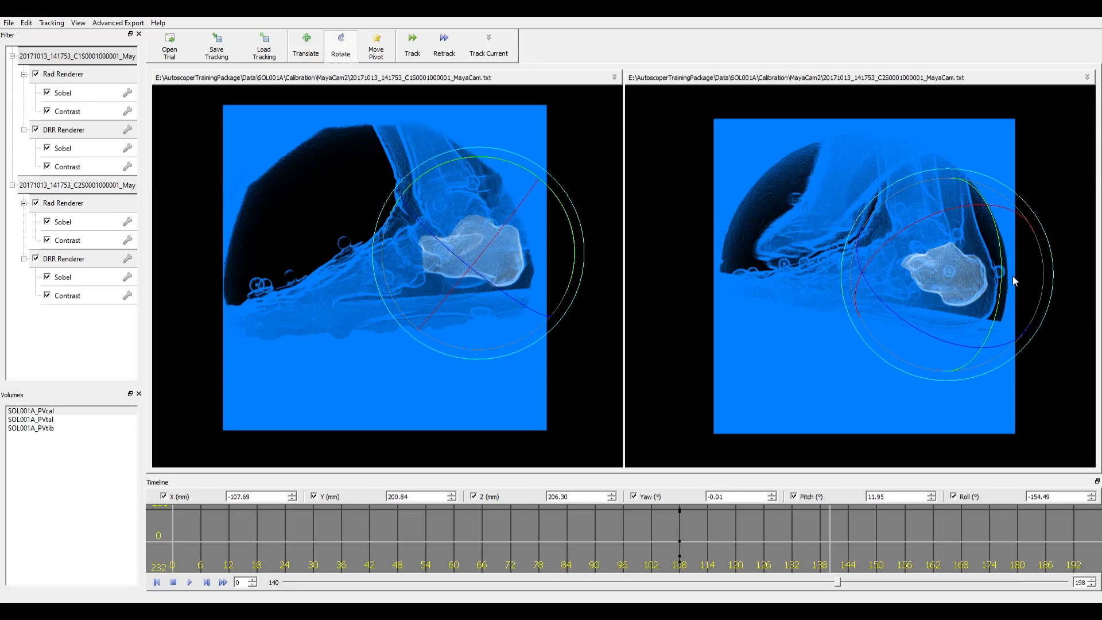
pyautogui.moveTo(991, 268); pyautogui.dragTo(991, 270)
# - Keyframe the calcaneus at frame 140, track it, and step back through frames to 124
pyautogui.press('s')
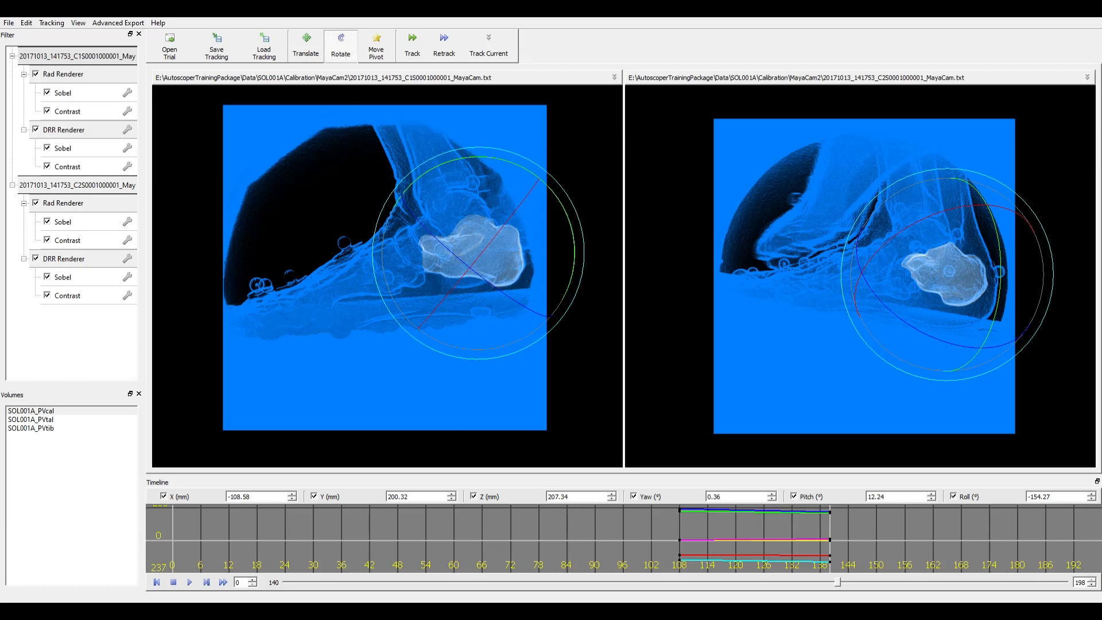
pyautogui.click(503, 46)
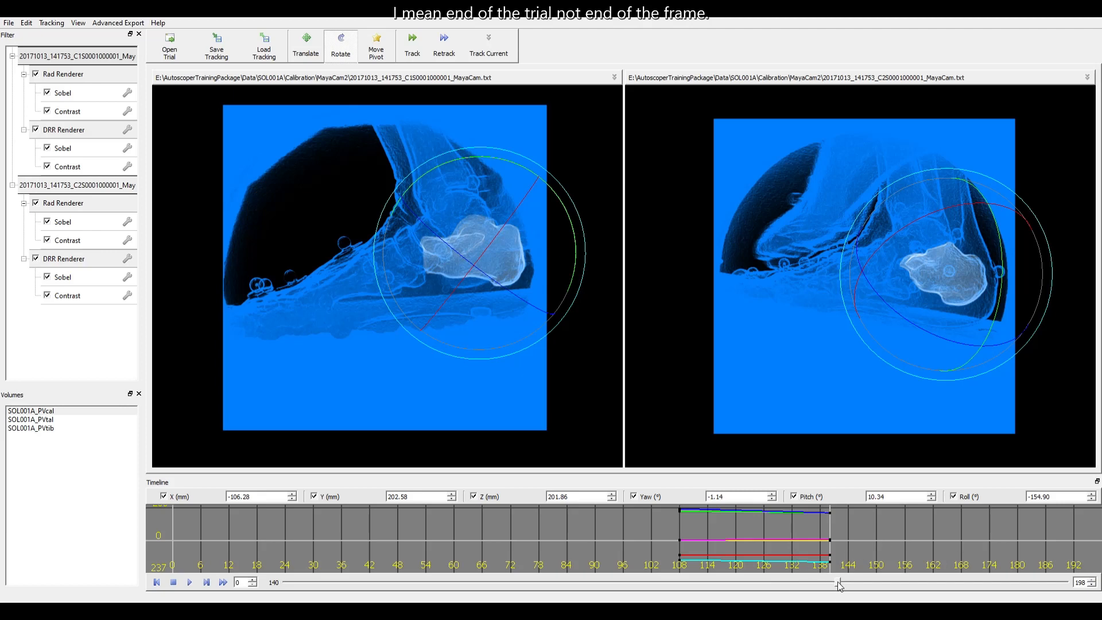
pyautogui.moveTo(840, 585); pyautogui.dragTo(792, 591)
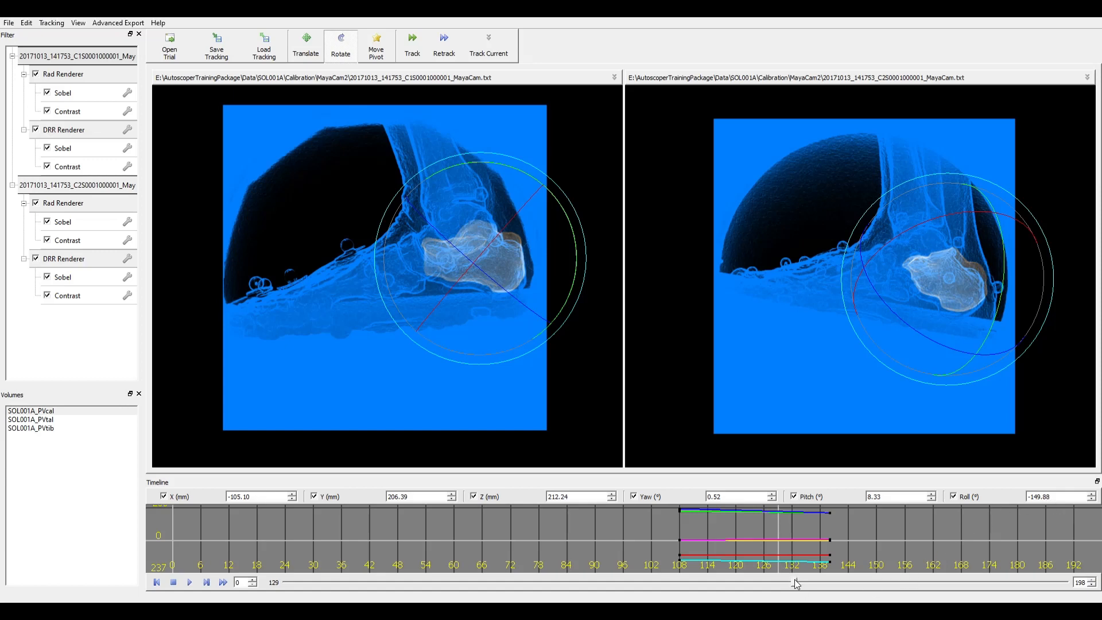
pyautogui.moveTo(795, 586); pyautogui.dragTo(784, 590)
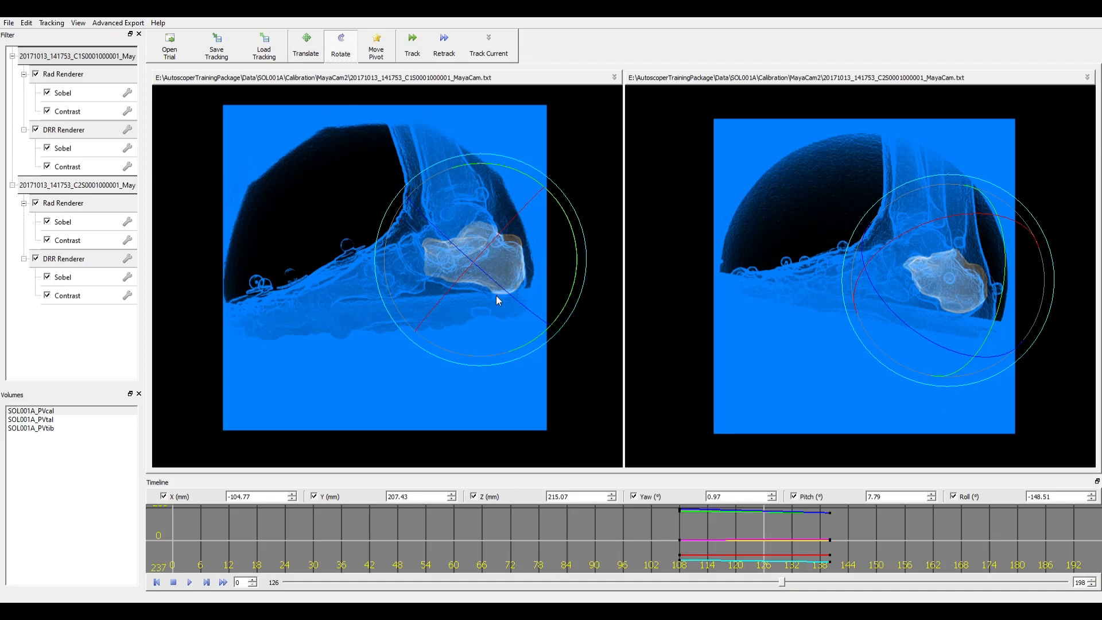
pyautogui.moveTo(784, 583); pyautogui.dragTo(775, 583)
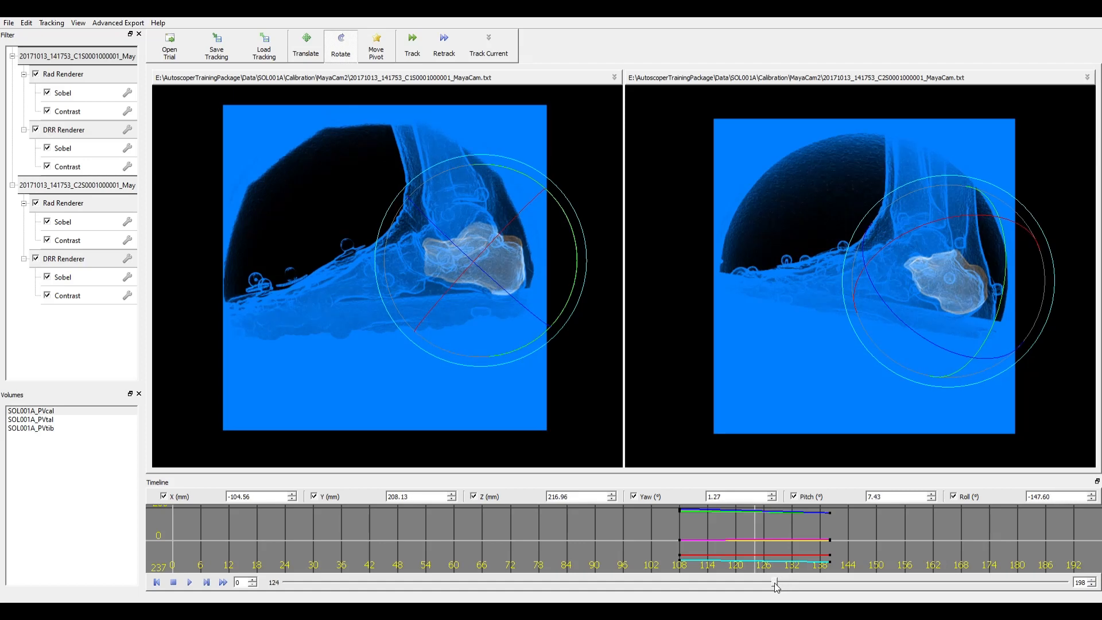
# - Refine the calcaneus at frame 124 to yaw 0.62°, pitch 12.78°, roll -149.01°, re-running tracking
pyautogui.press('w')
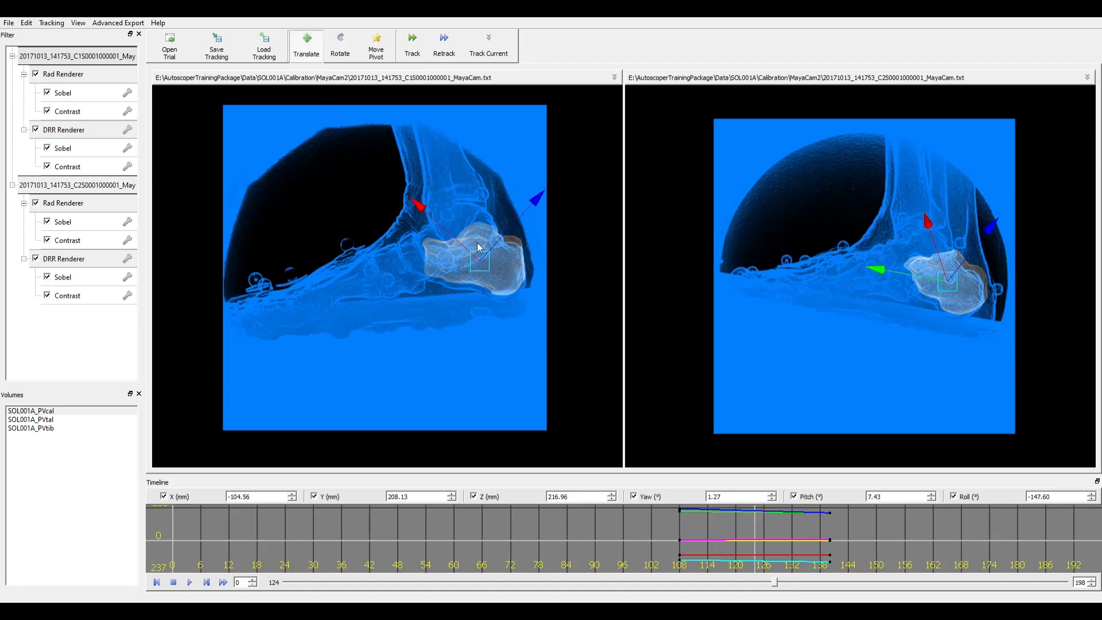
pyautogui.moveTo(482, 256); pyautogui.dragTo(474, 293)
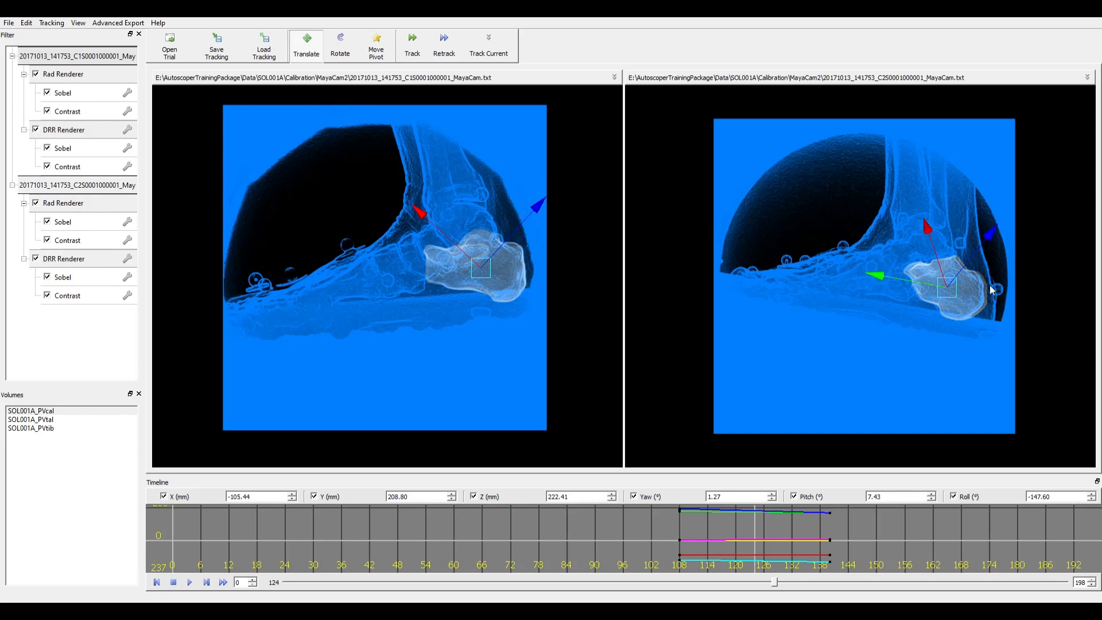
pyautogui.moveTo(924, 283); pyautogui.dragTo(923, 283)
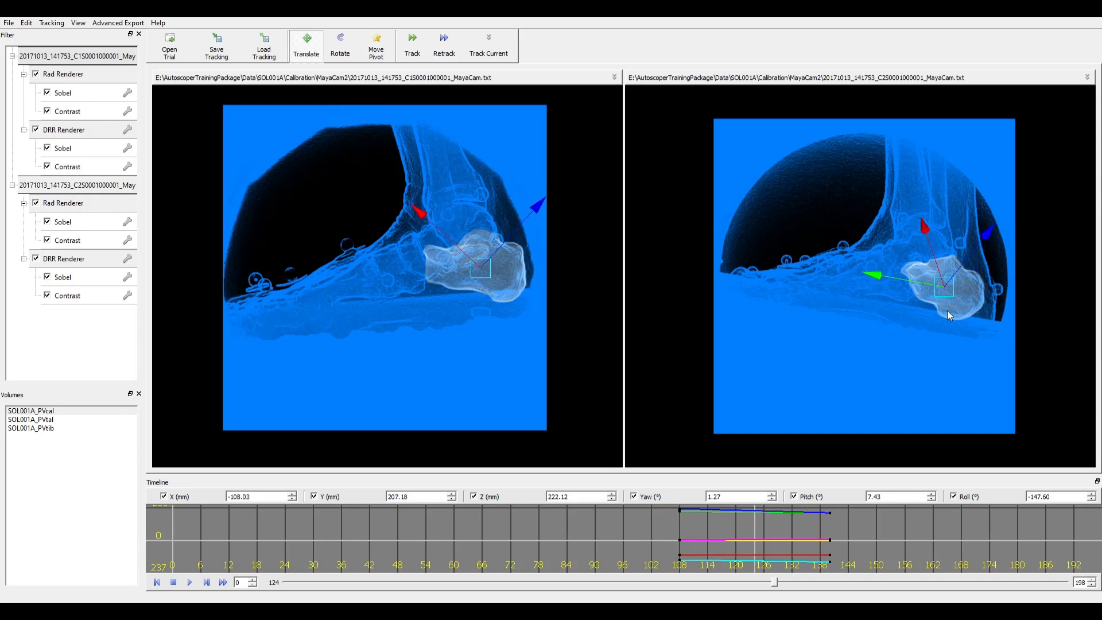
pyautogui.press('e')
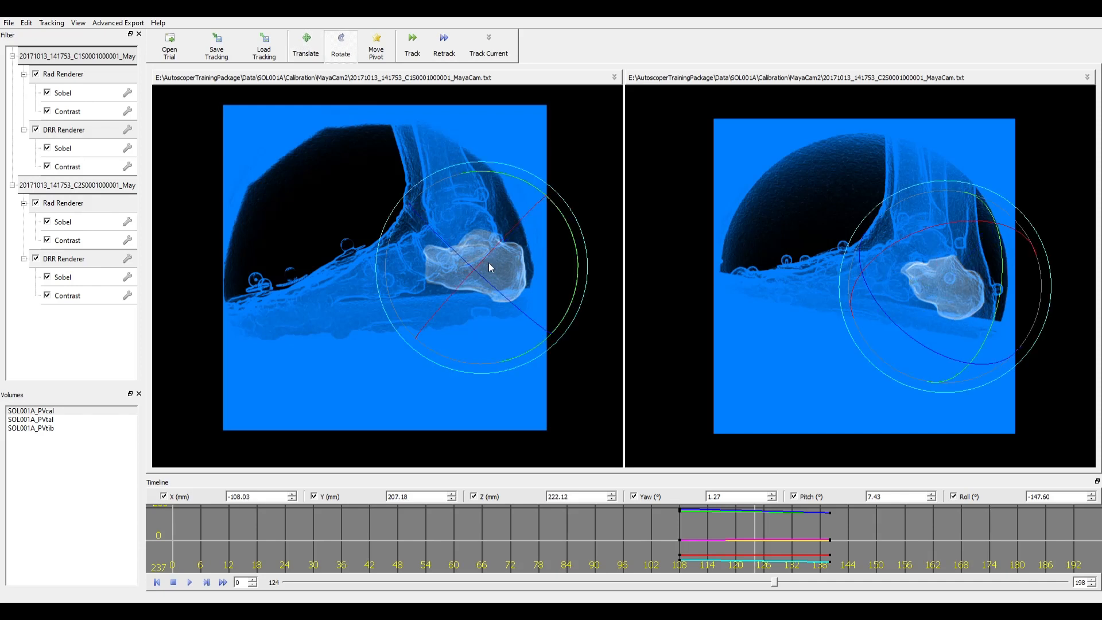
pyautogui.moveTo(487, 263); pyautogui.dragTo(491, 274)
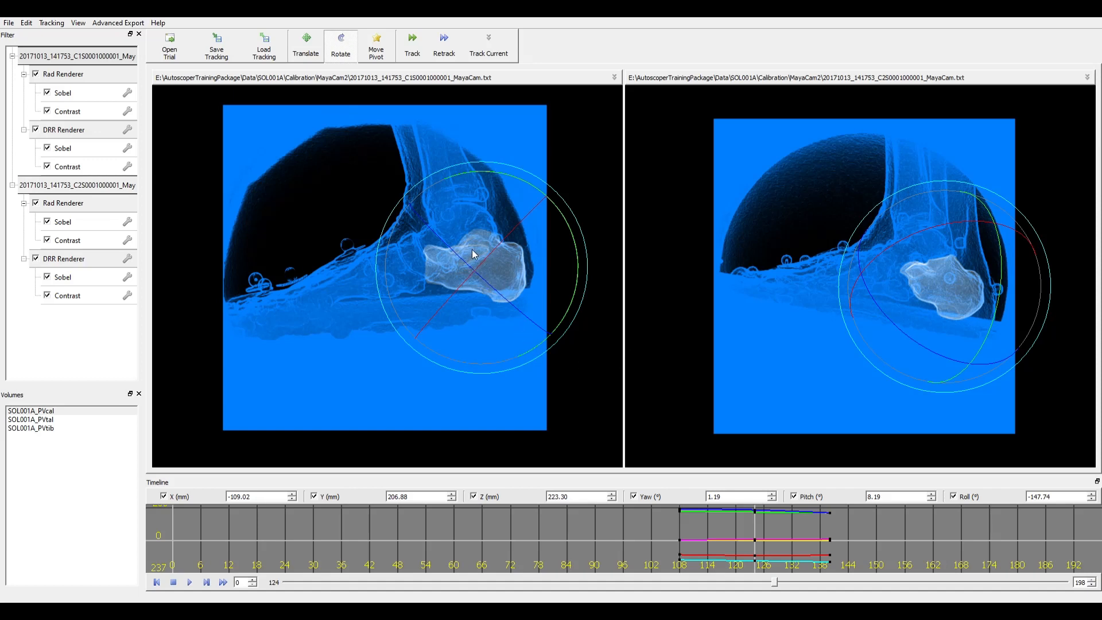
pyautogui.moveTo(494, 219); pyautogui.dragTo(502, 230)
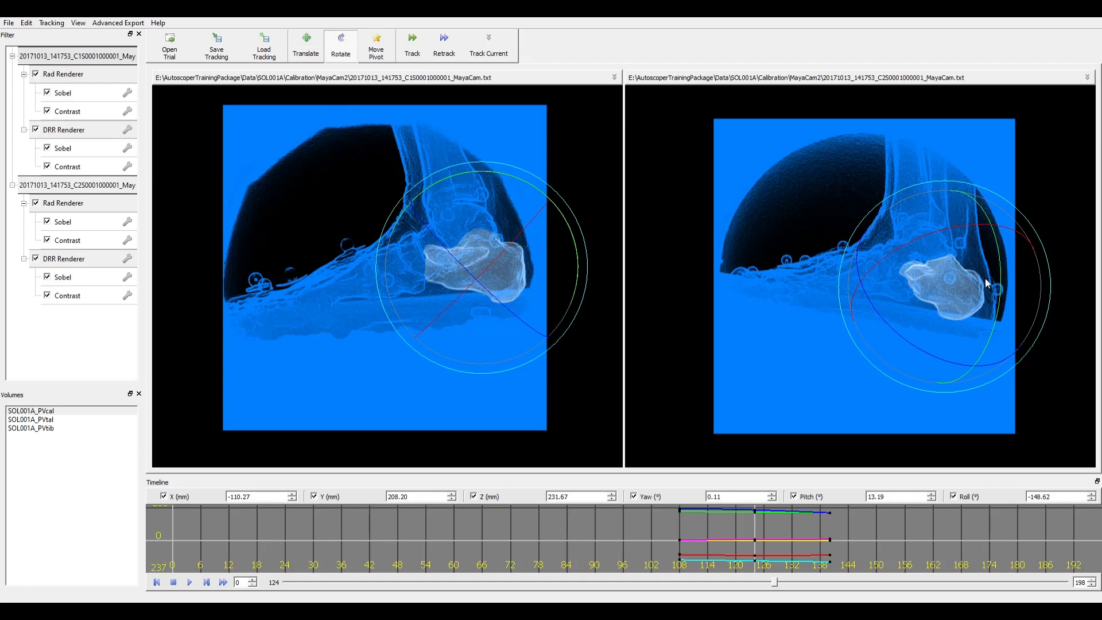
pyautogui.moveTo(962, 311); pyautogui.dragTo(959, 301)
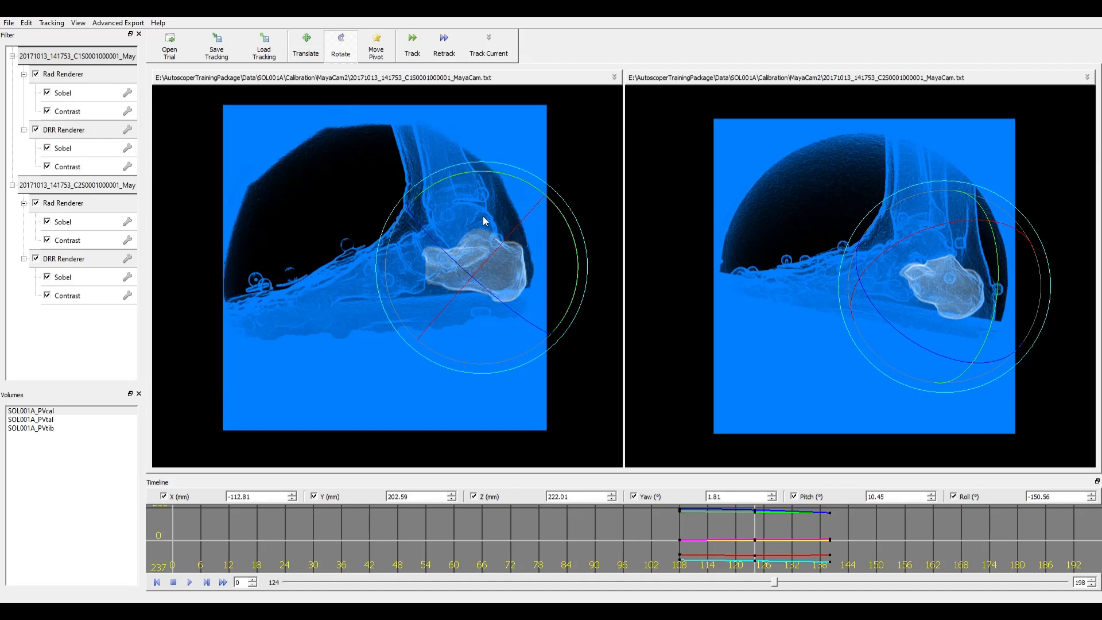
pyautogui.moveTo(536, 252); pyautogui.dragTo(580, 226)
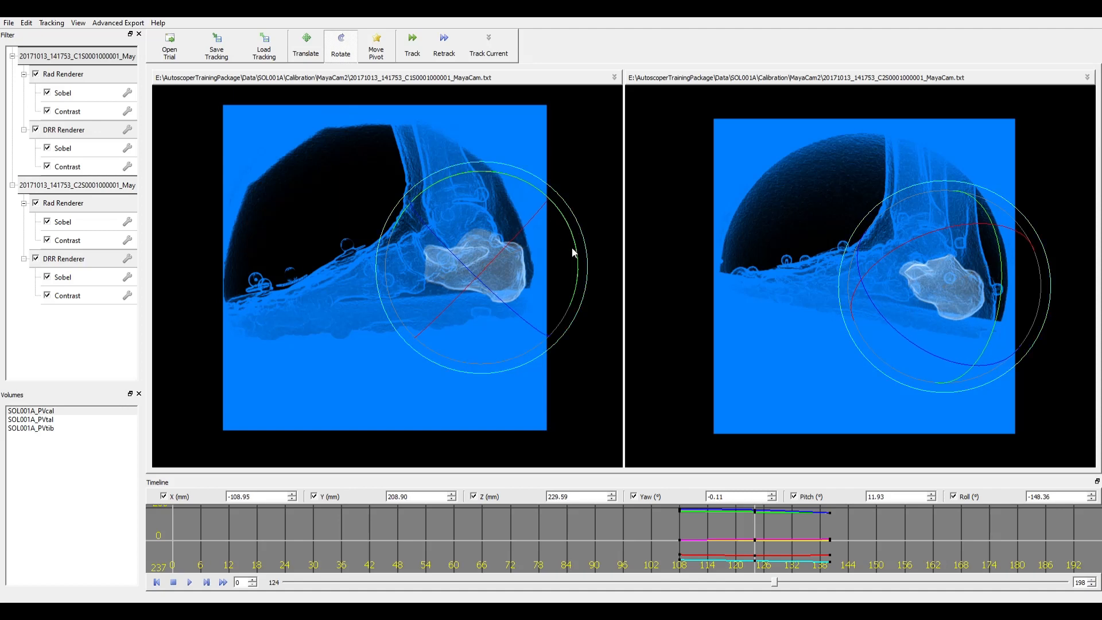
pyautogui.click(489, 46)
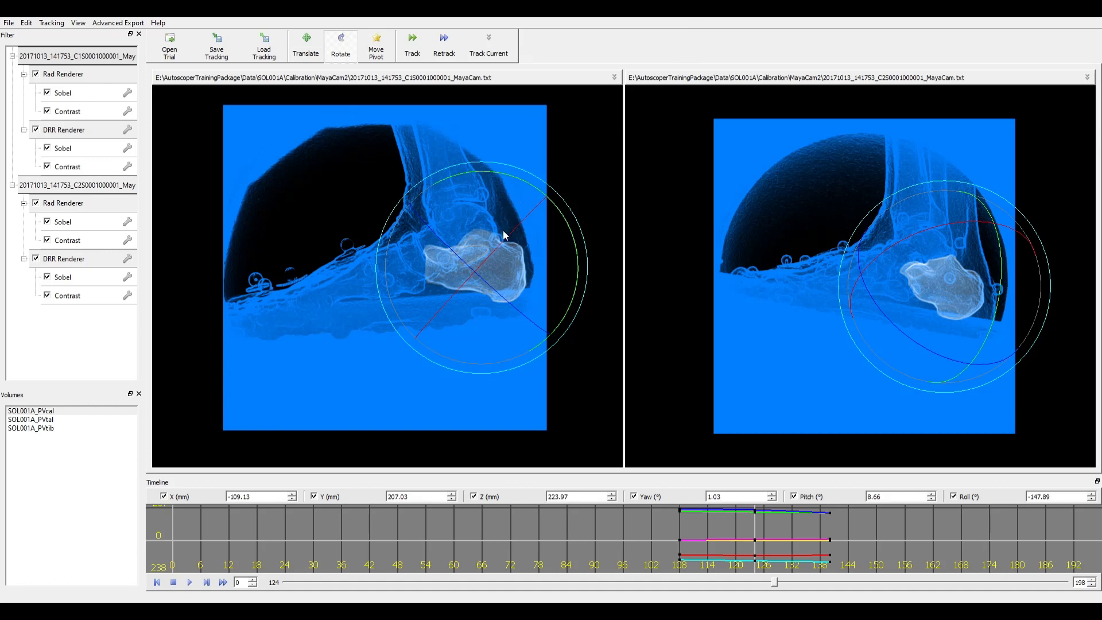
pyautogui.moveTo(498, 220); pyautogui.dragTo(501, 231)
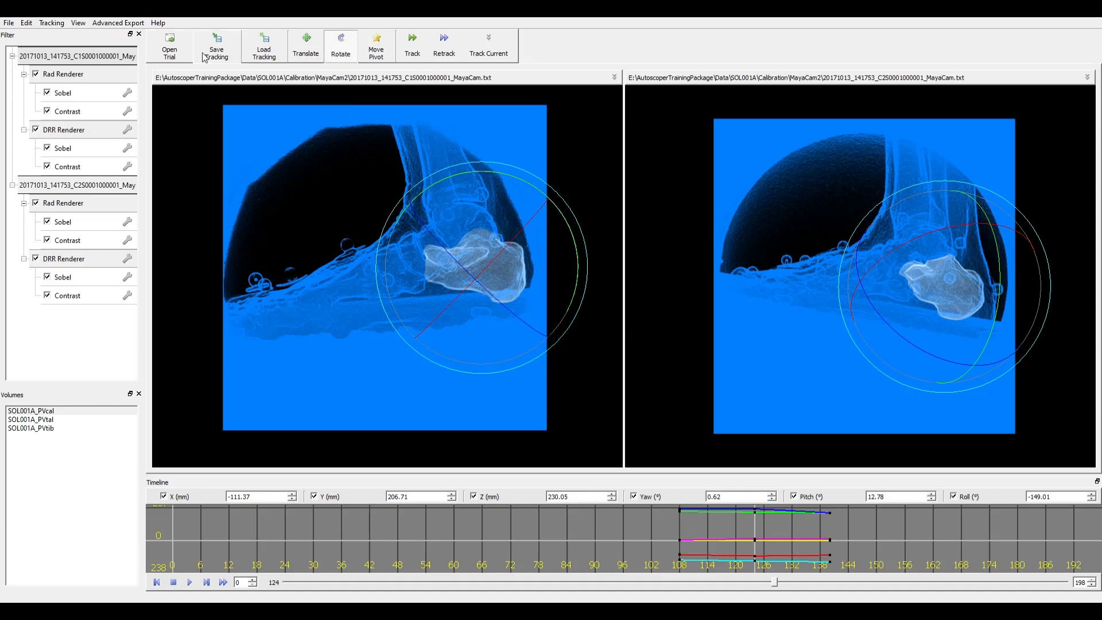
# - Overwrite T0019_cal.tra with the calcaneus tracking as column-oriented, comma-separated matrices in mm and degrees
pyautogui.click(216, 42)
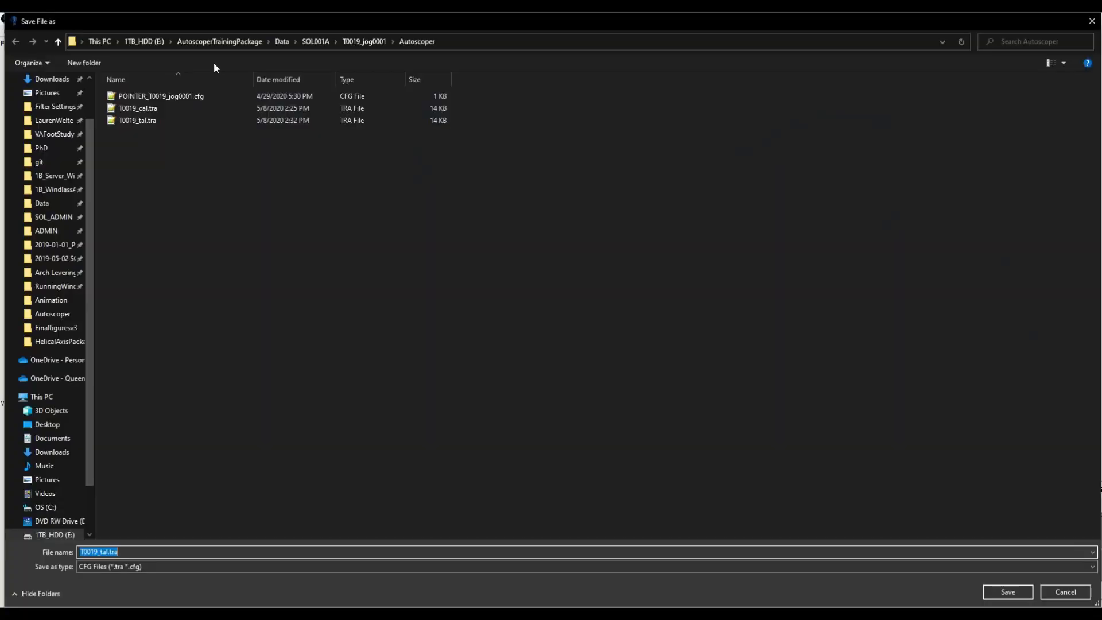
pyautogui.click(144, 108)
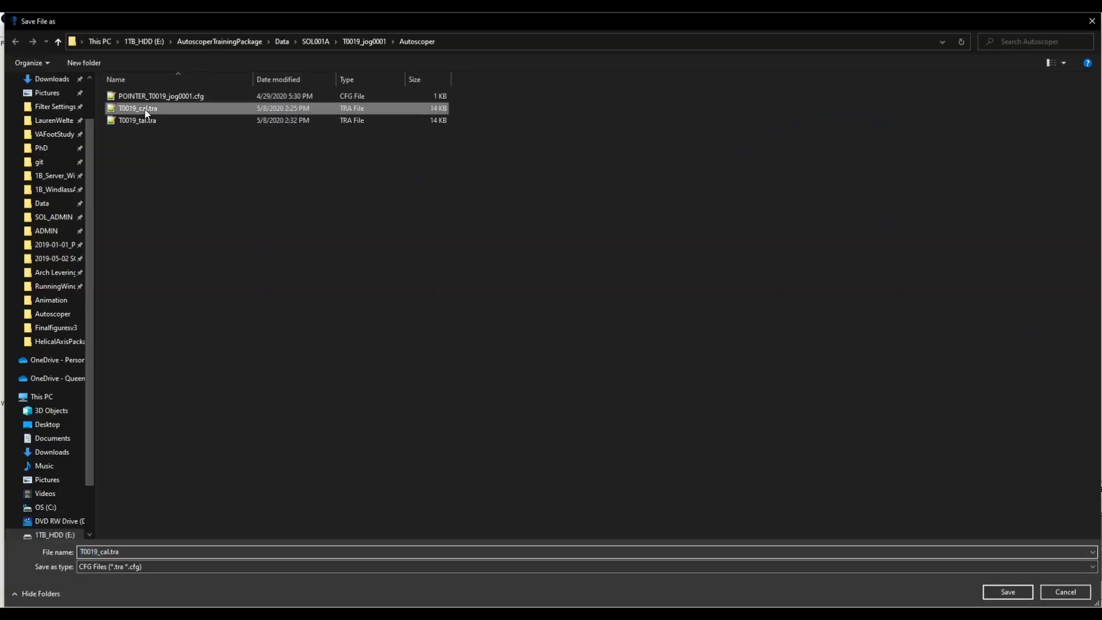
pyautogui.click(1008, 592)
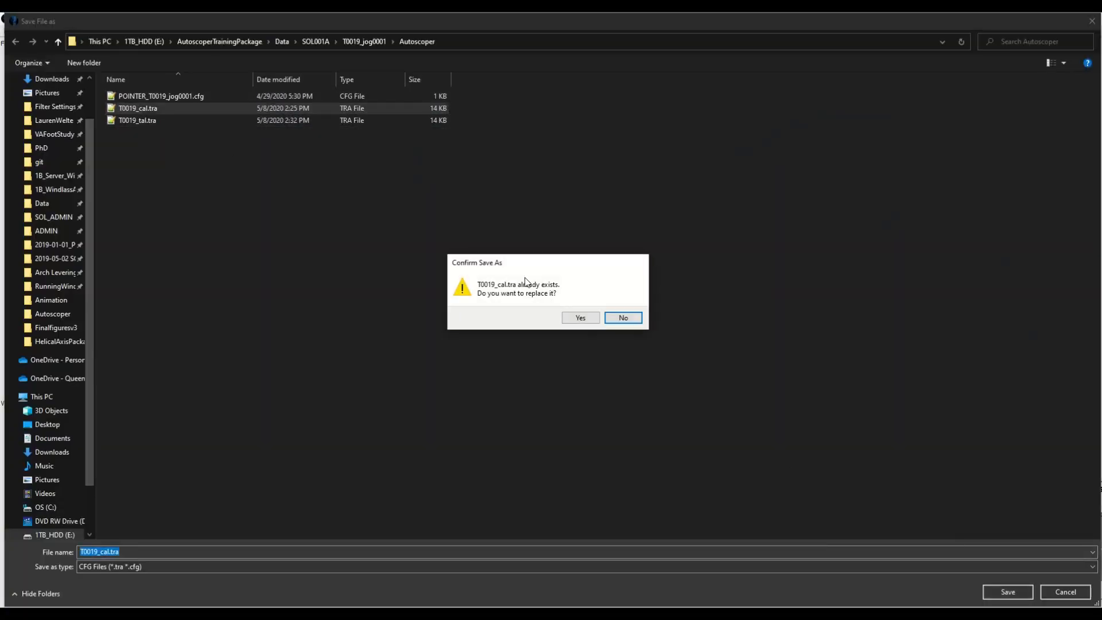
pyautogui.click(579, 317)
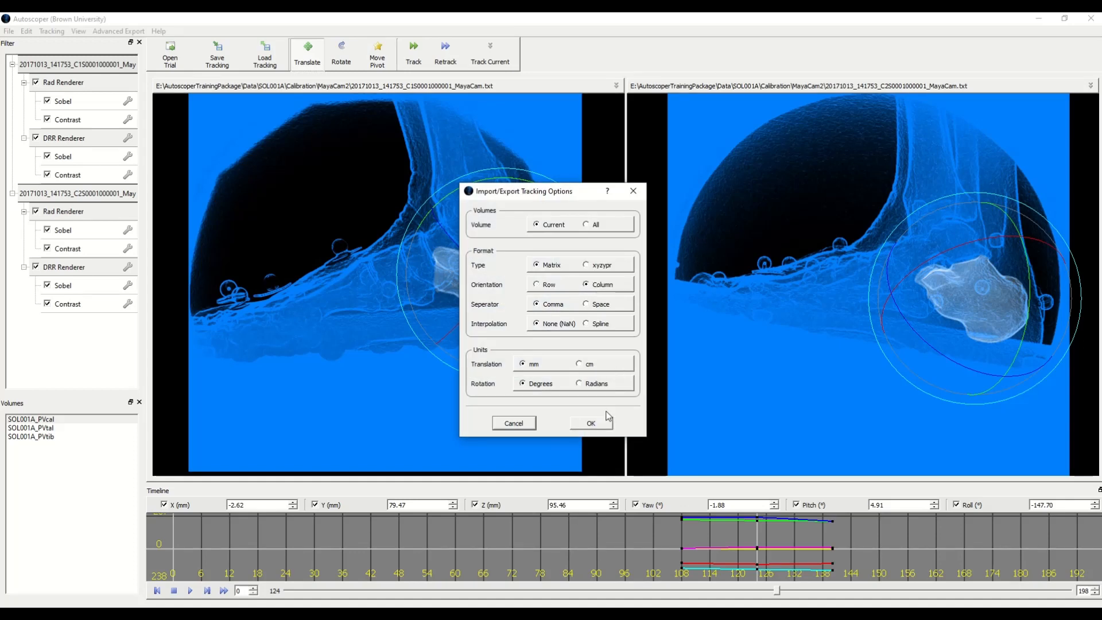
pyautogui.click(599, 424)
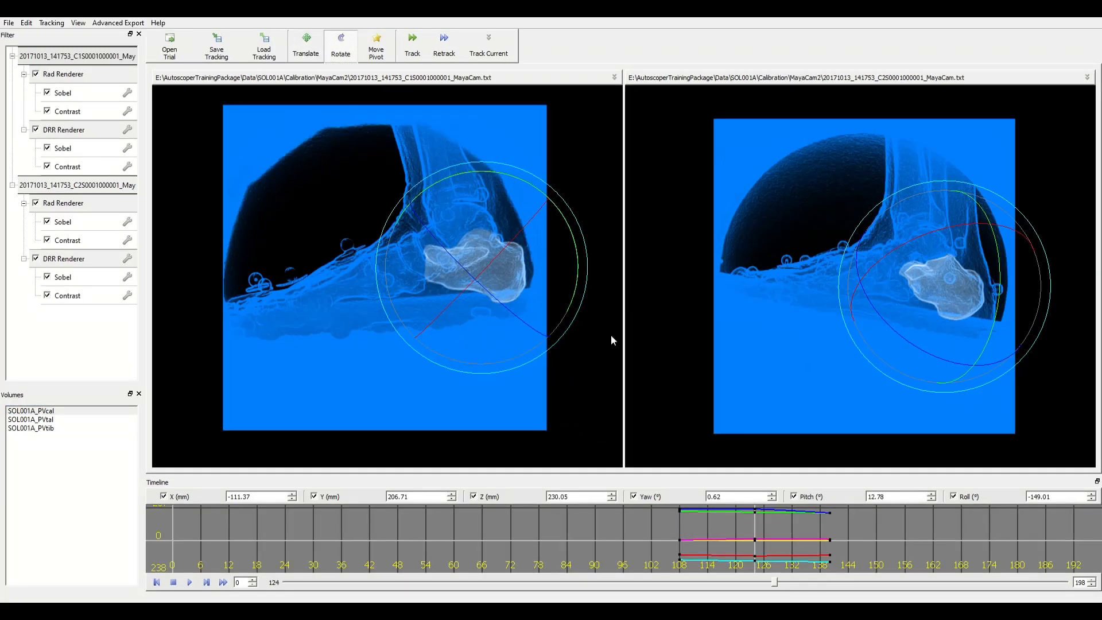
# - Step back from frame 119 to frame 108 on the timeline
pyautogui.press('Left')
pyautogui.press('Left')
pyautogui.press('Left')
pyautogui.press('Left')
pyautogui.press('Left')
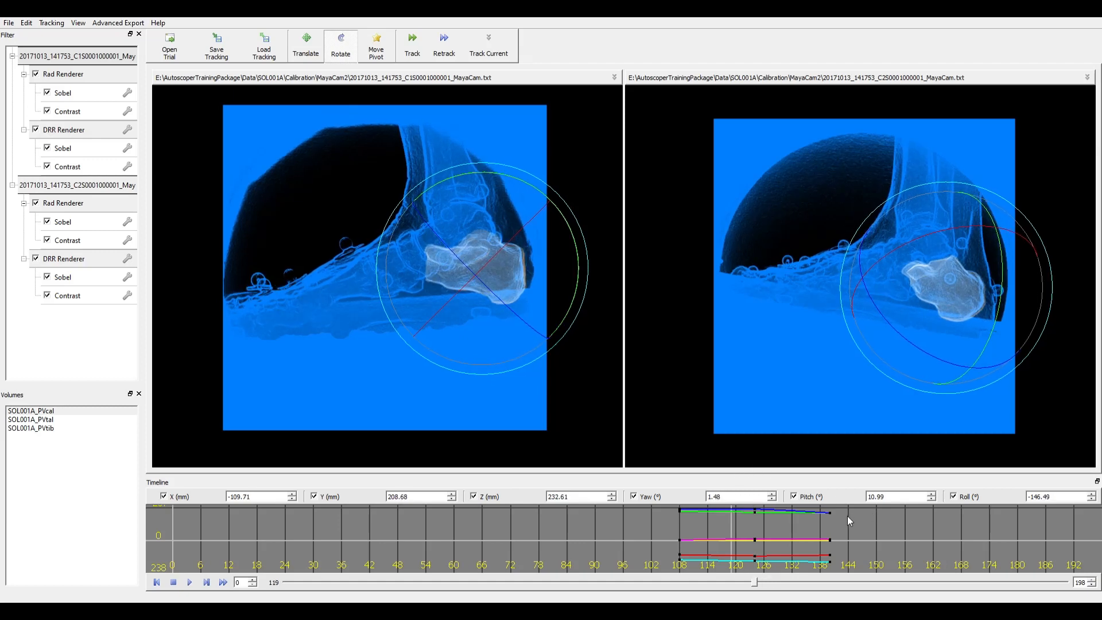
pyautogui.moveTo(755, 583); pyautogui.dragTo(712, 584)
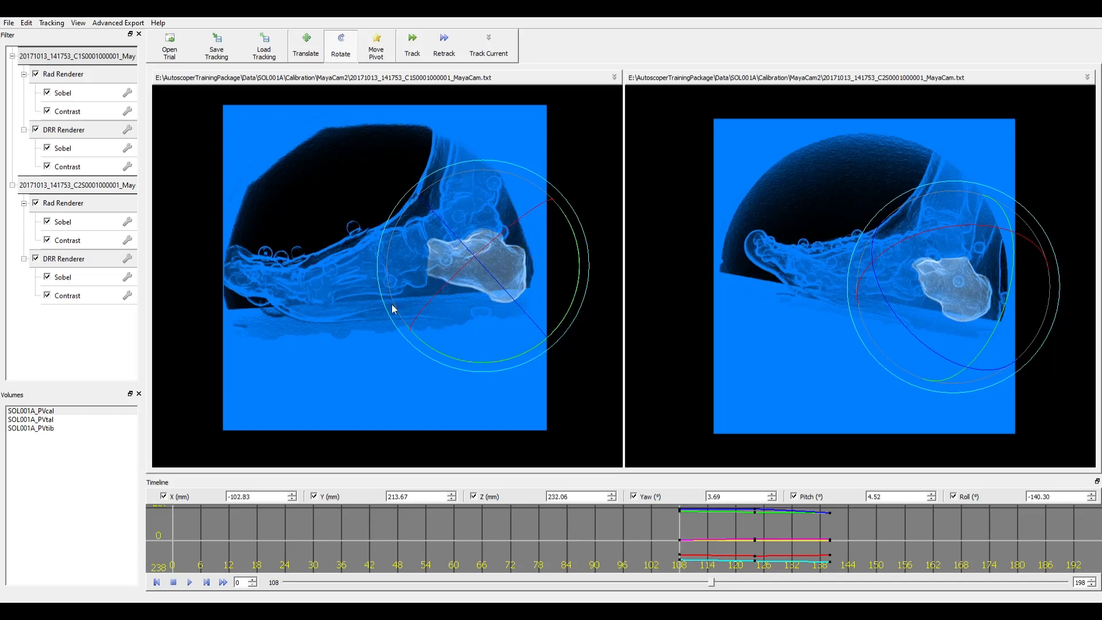
# - Select SOL001A_PVtal and drag the talus down onto the X-ray images, zooming out
pyautogui.click(61, 420)
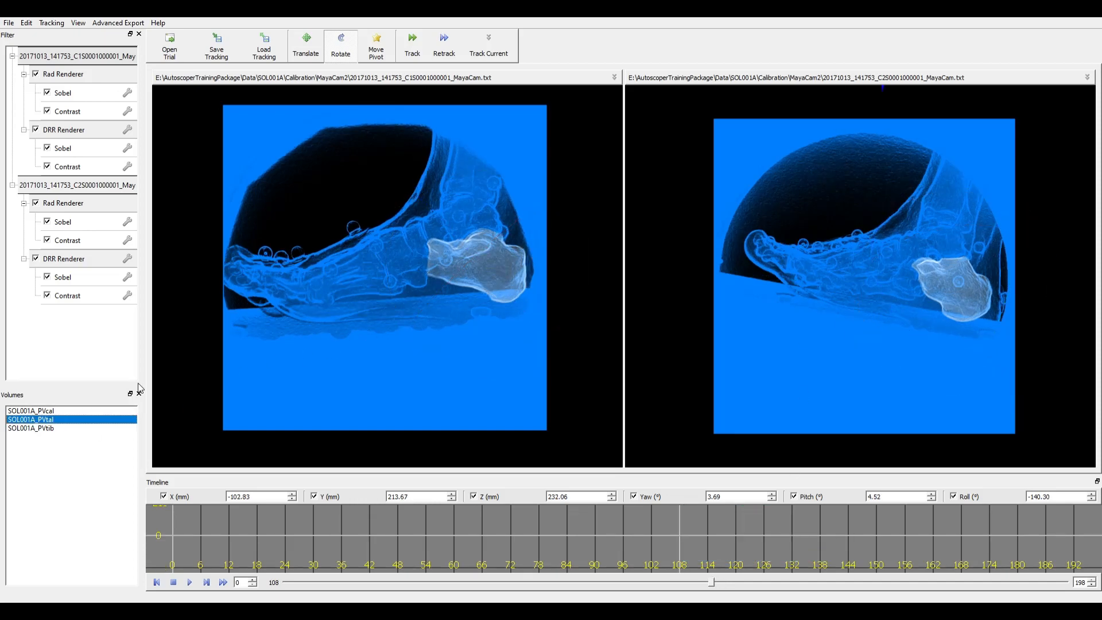
pyautogui.scroll(-2, 401, 244)
pyautogui.scroll(-1, 400, 243)
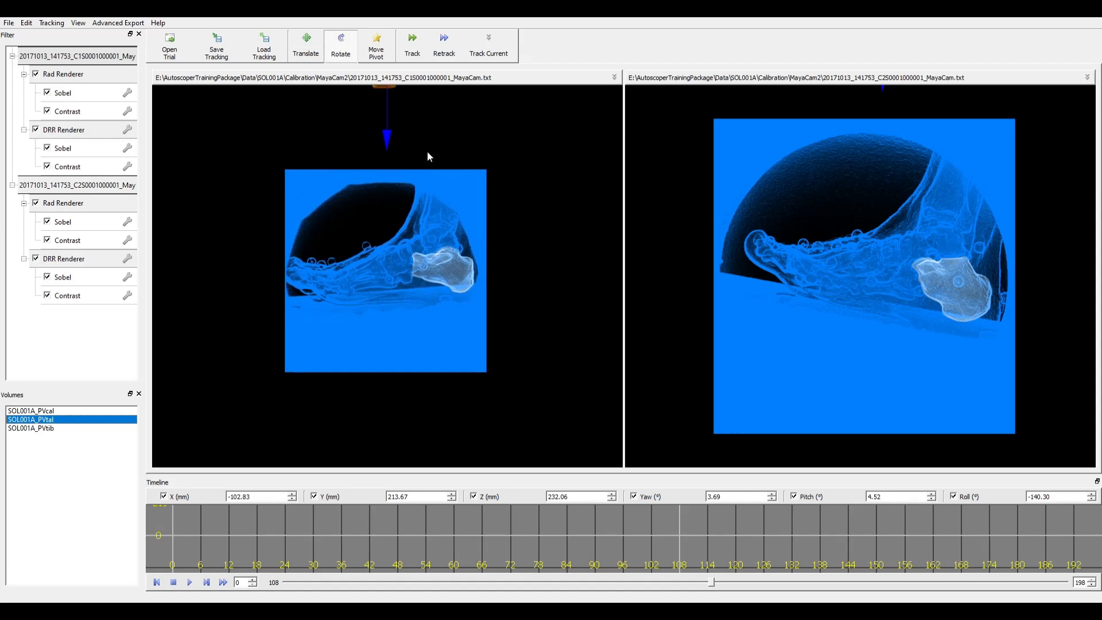
pyautogui.moveTo(387, 104); pyautogui.dragTo(386, 292)
pyautogui.scroll(4, 356, 250)
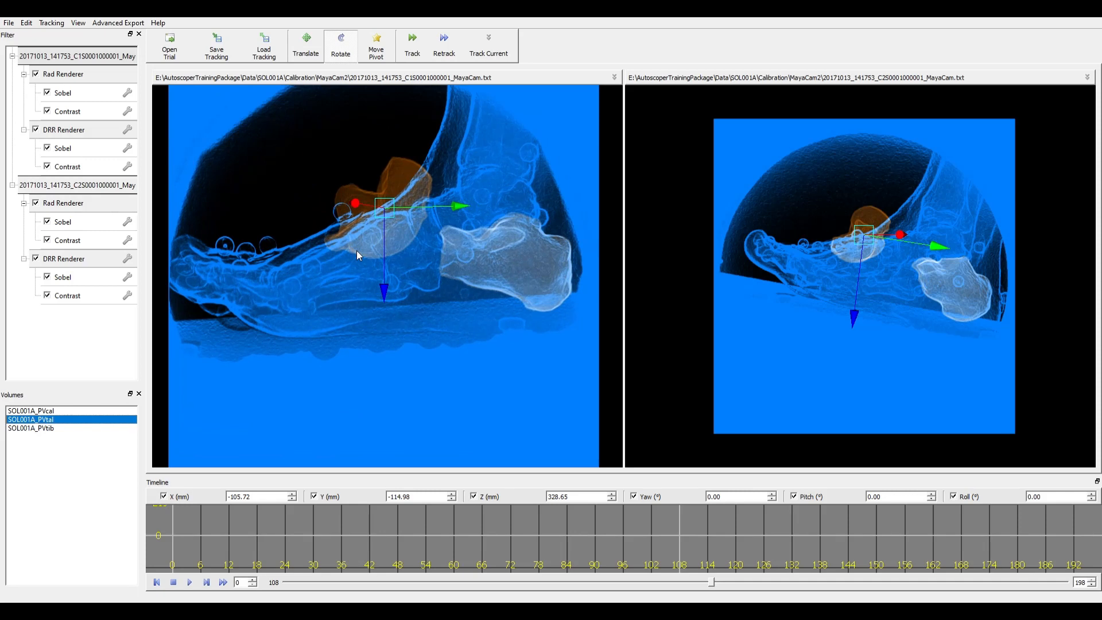
pyautogui.scroll(-1, 356, 251)
# - Copy the calcaneus's frame 108 keyframes and paste them onto the talus
pyautogui.click(75, 411)
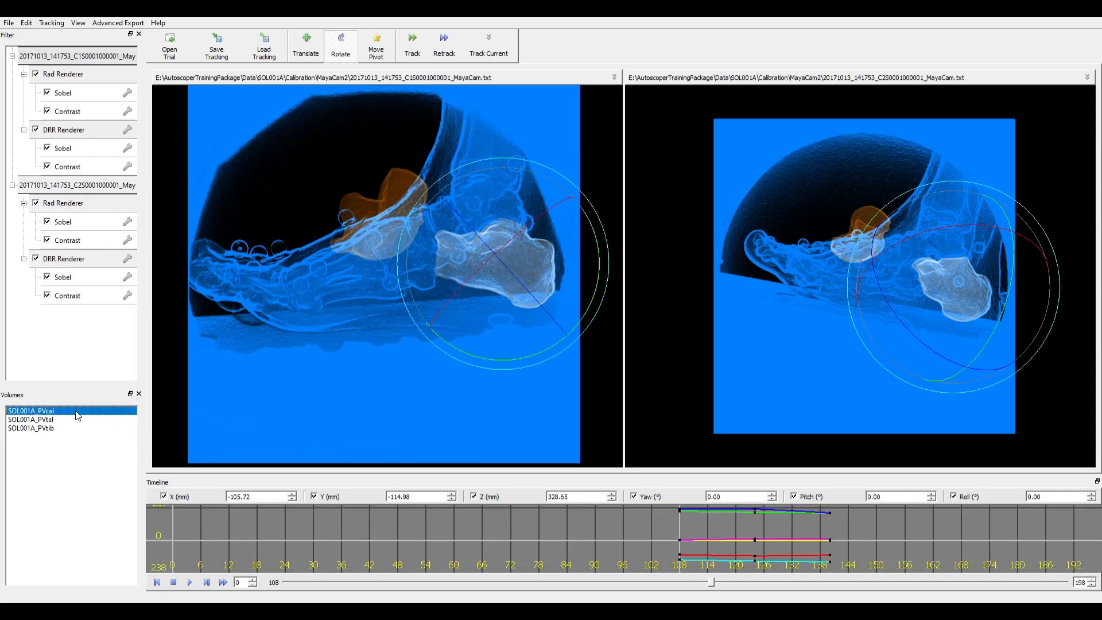
pyautogui.moveTo(687, 569); pyautogui.dragTo(672, 499)
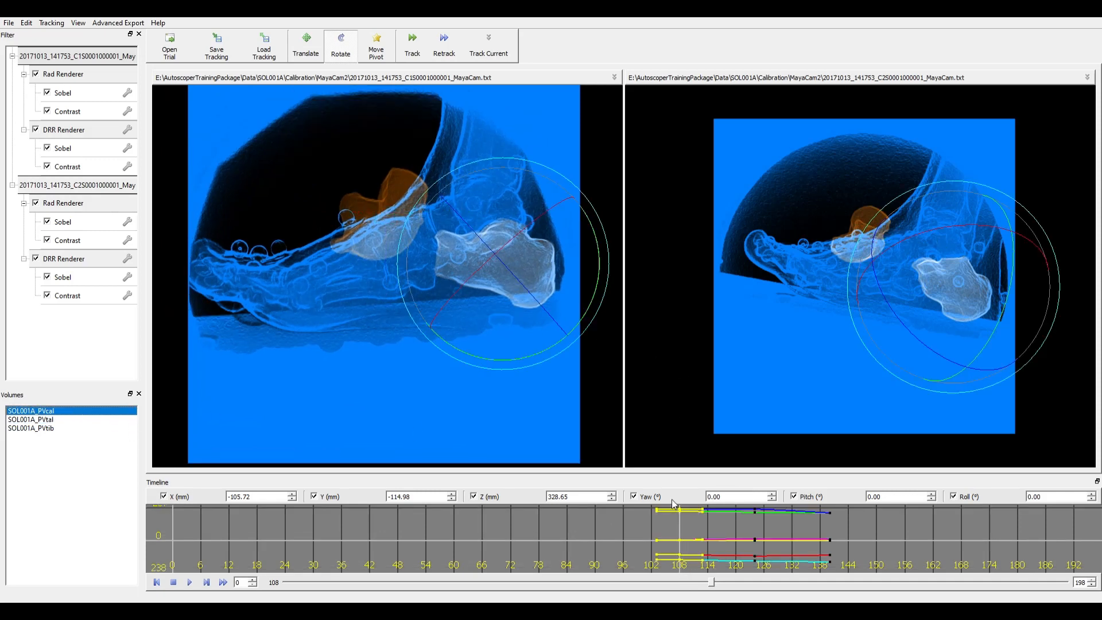
pyautogui.click(51, 420)
pyautogui.hotkey('ctrl', 'v')
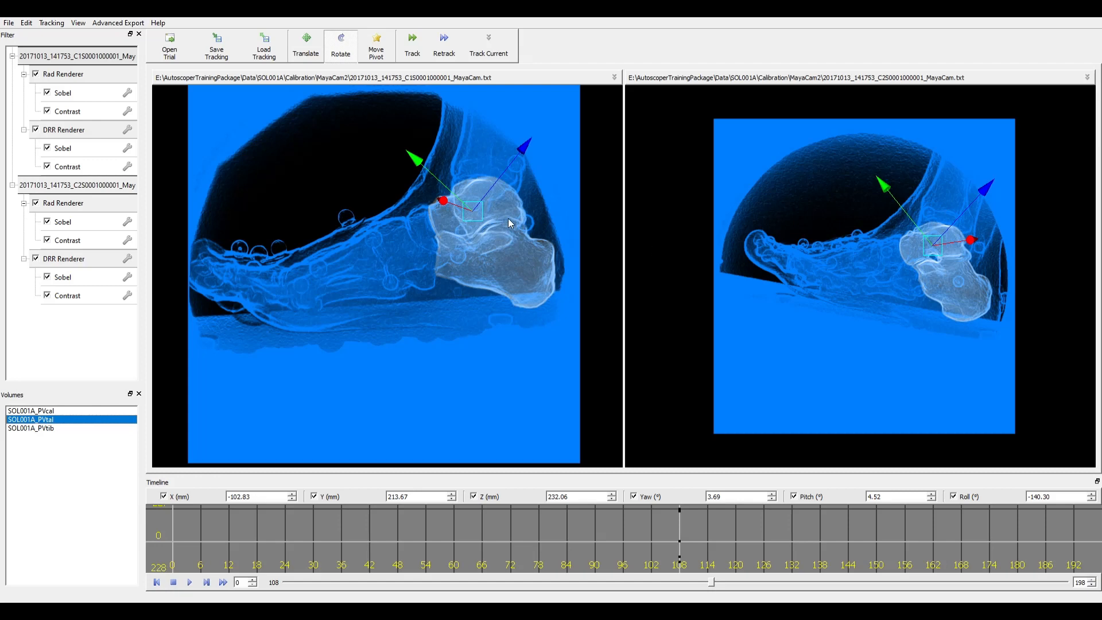
# - Shift the talus along two axes in the left and right views
pyautogui.moveTo(492, 186); pyautogui.dragTo(484, 221)
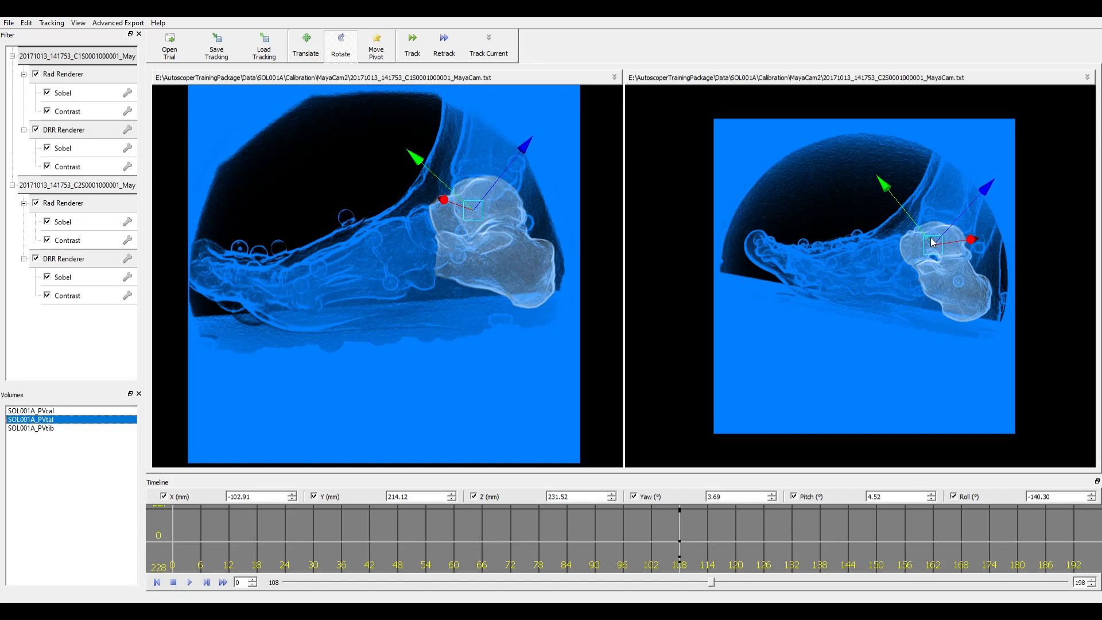
pyautogui.moveTo(951, 245); pyautogui.dragTo(949, 244)
pyautogui.scroll(3, 949, 243)
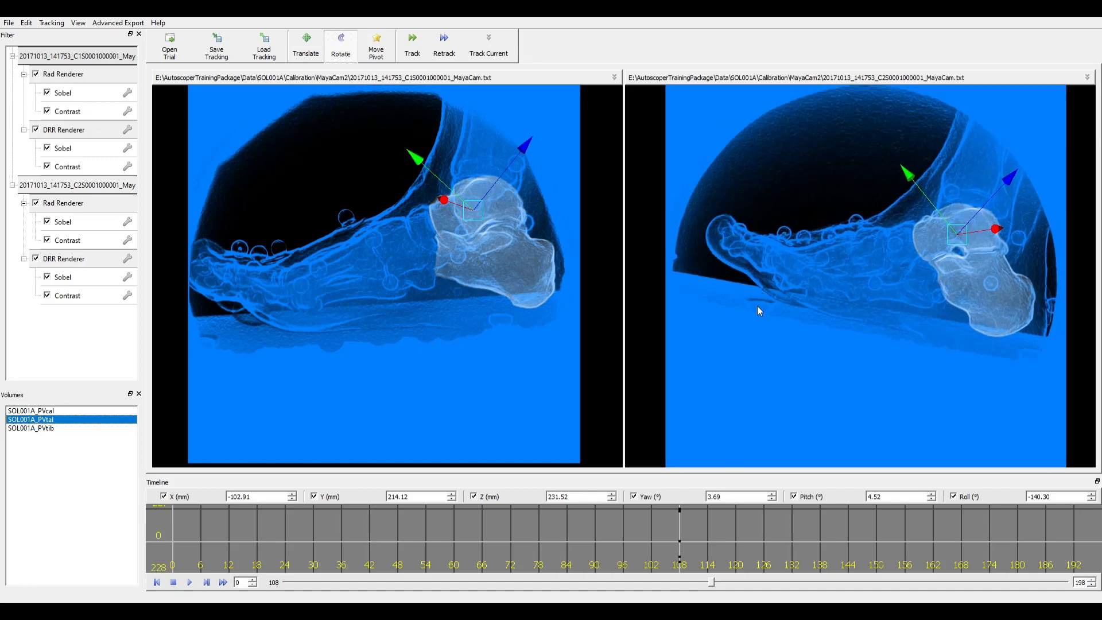
# - Track the talus at frame 108, hide the bone overlays, and advance to frame 141
pyautogui.click(489, 48)
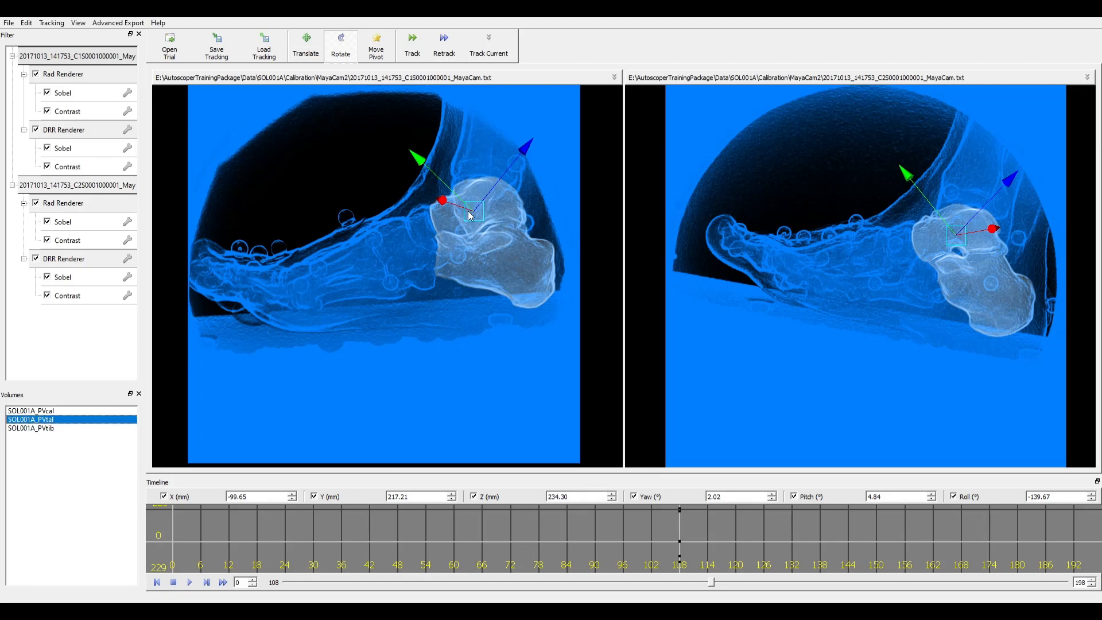
pyautogui.press('h')
pyautogui.press('h')
pyautogui.press('h')
pyautogui.press('h')
pyautogui.press('h')
pyautogui.press('h')
pyautogui.press('h')
pyautogui.press('h')
pyautogui.press('h')
pyautogui.press('h')
pyautogui.press('h')
pyautogui.press('h')
pyautogui.moveTo(712, 586); pyautogui.dragTo(845, 570)
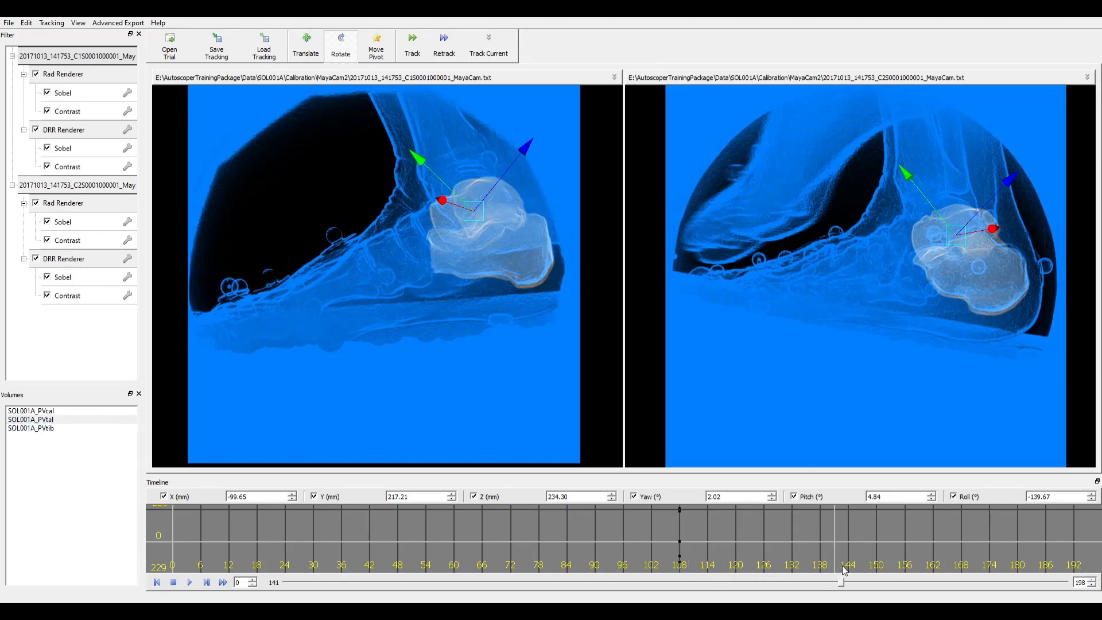
# - Select the calcaneus (PVcal) and its keyframes at frame 140
pyautogui.click(98, 413)
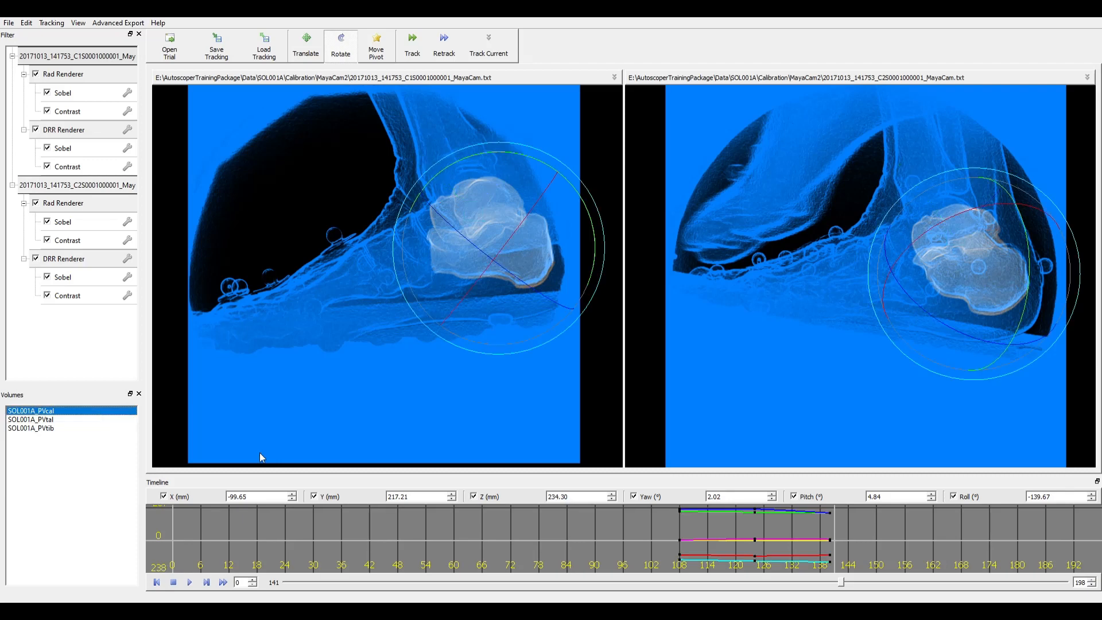
pyautogui.click(842, 583)
pyautogui.press('Left')
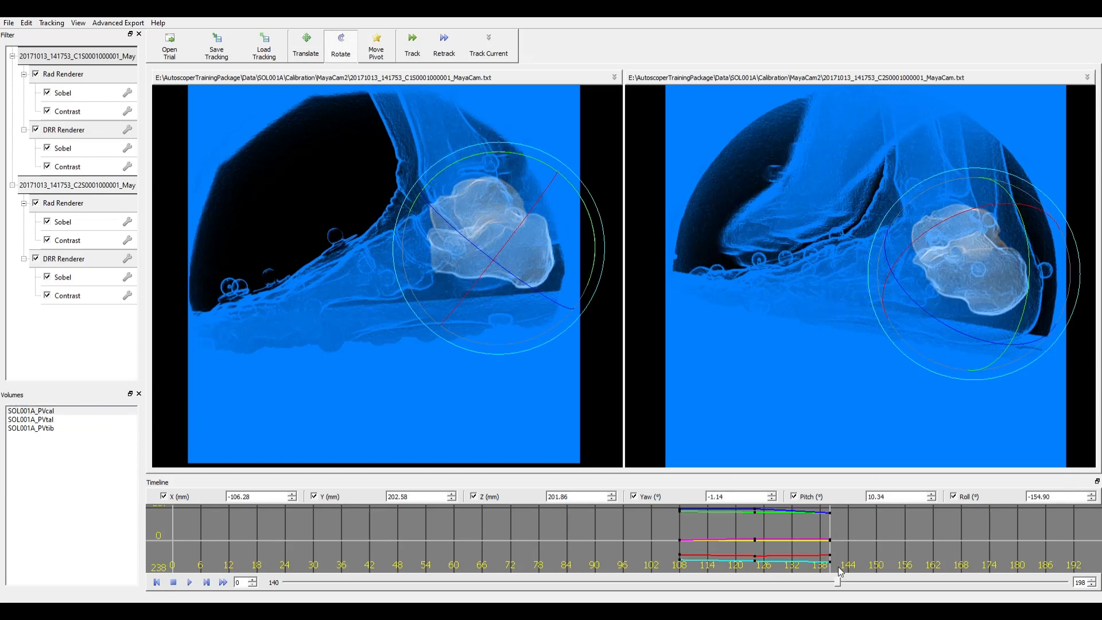
pyautogui.moveTo(838, 562); pyautogui.dragTo(822, 508)
pyautogui.moveTo(839, 564); pyautogui.dragTo(822, 500)
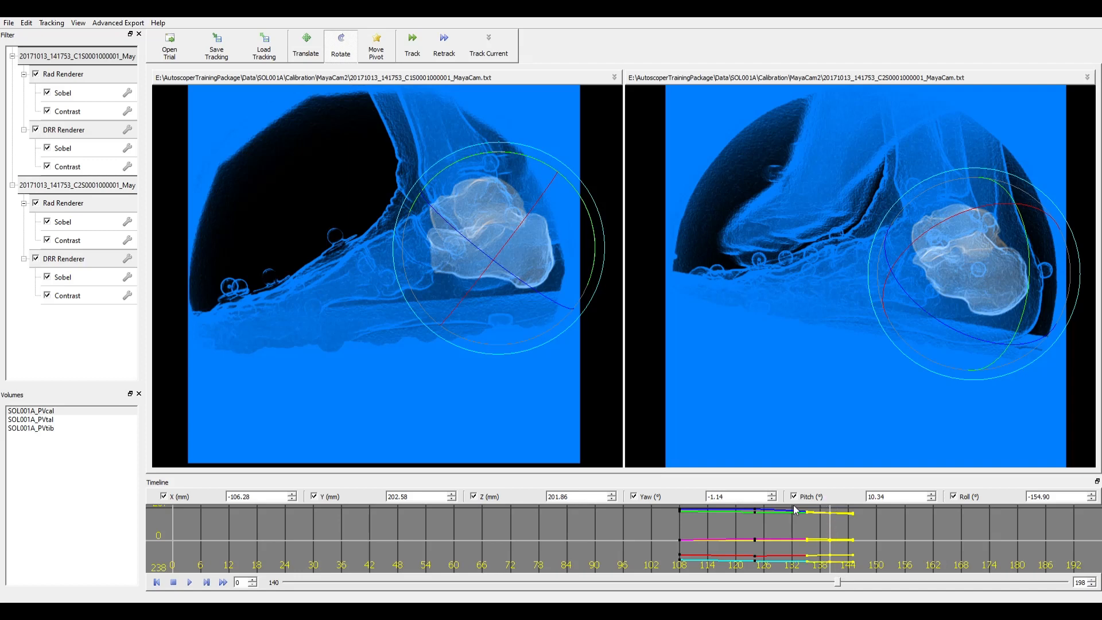
# - Add a talus keyframe at frame 140, rotate it to fit both X-rays, then return to frame 124
pyautogui.click(76, 421)
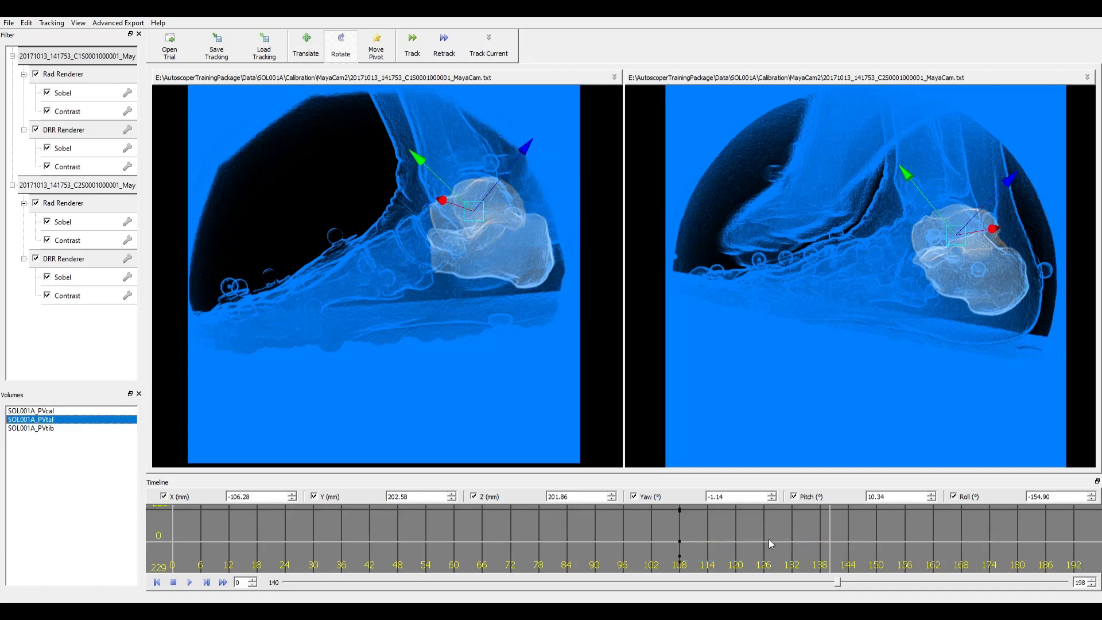
pyautogui.hotkey('ctrl', 'v')
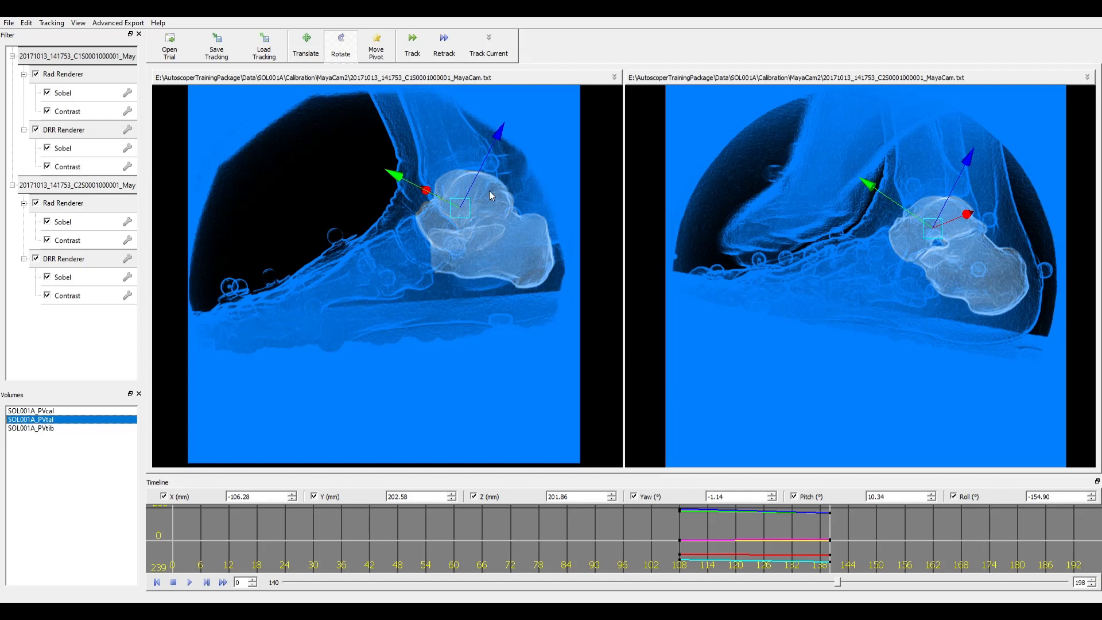
pyautogui.press('e')
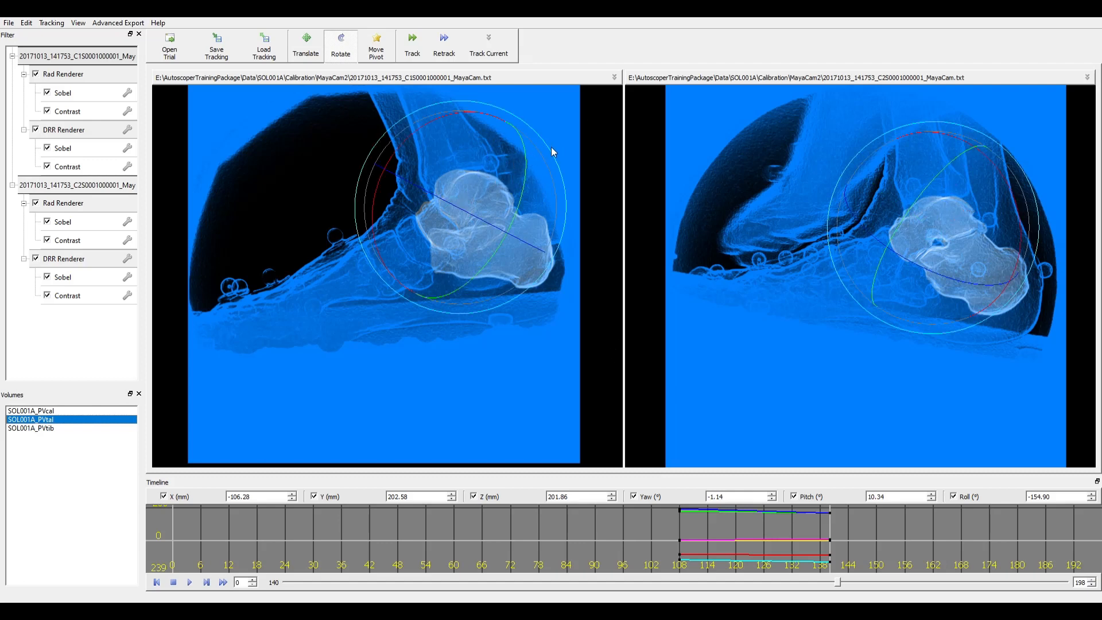
pyautogui.moveTo(549, 148); pyautogui.dragTo(508, 163)
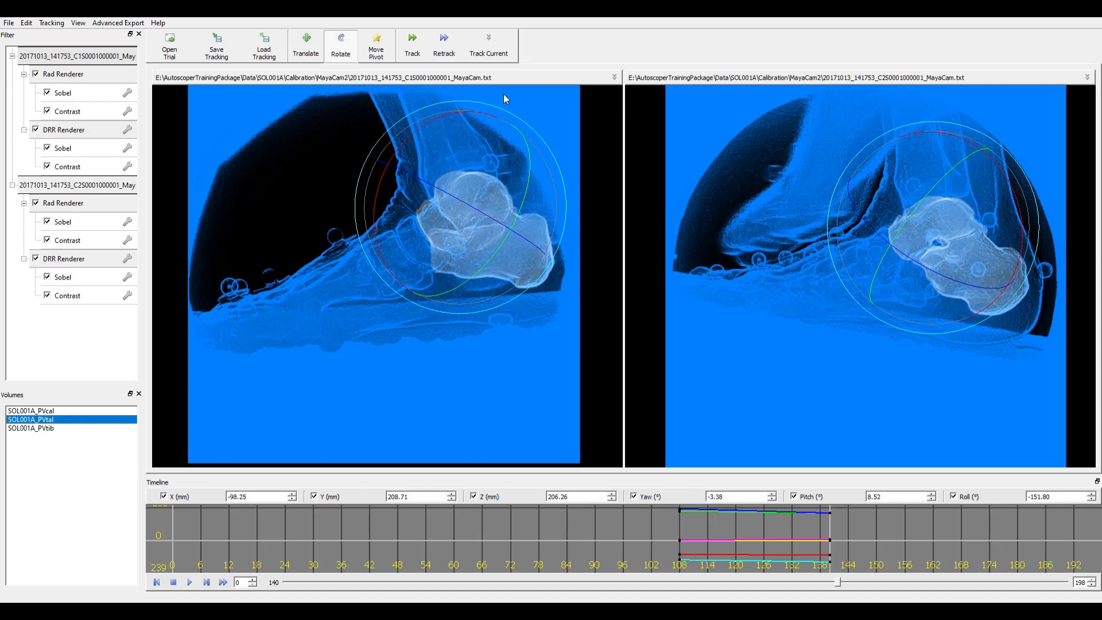
pyautogui.moveTo(494, 105); pyautogui.dragTo(482, 111)
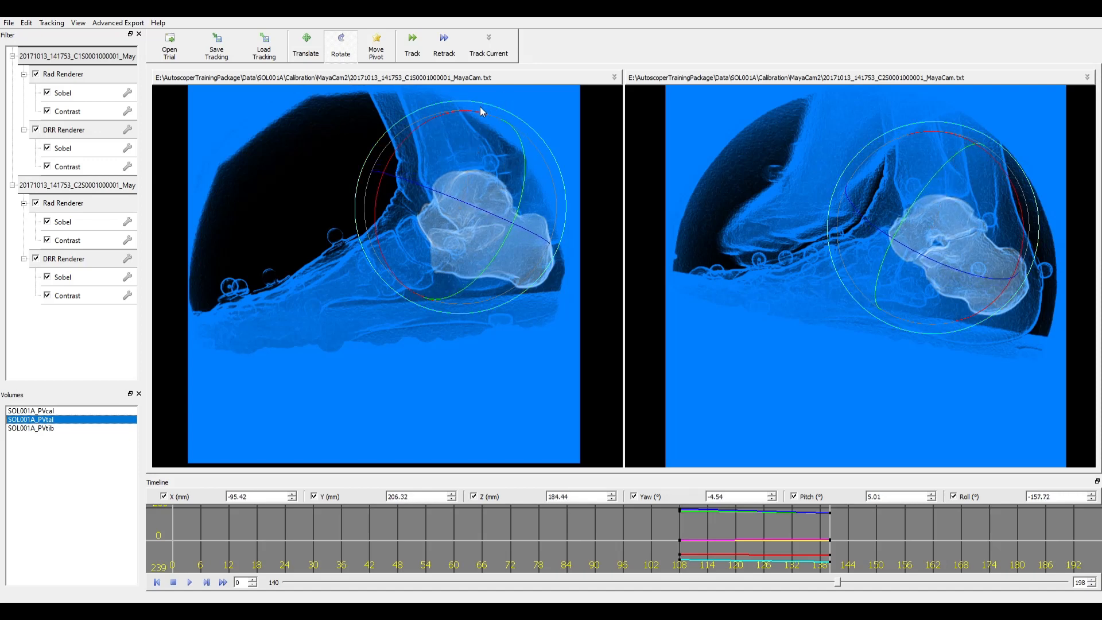
pyautogui.moveTo(942, 240); pyautogui.dragTo(943, 247)
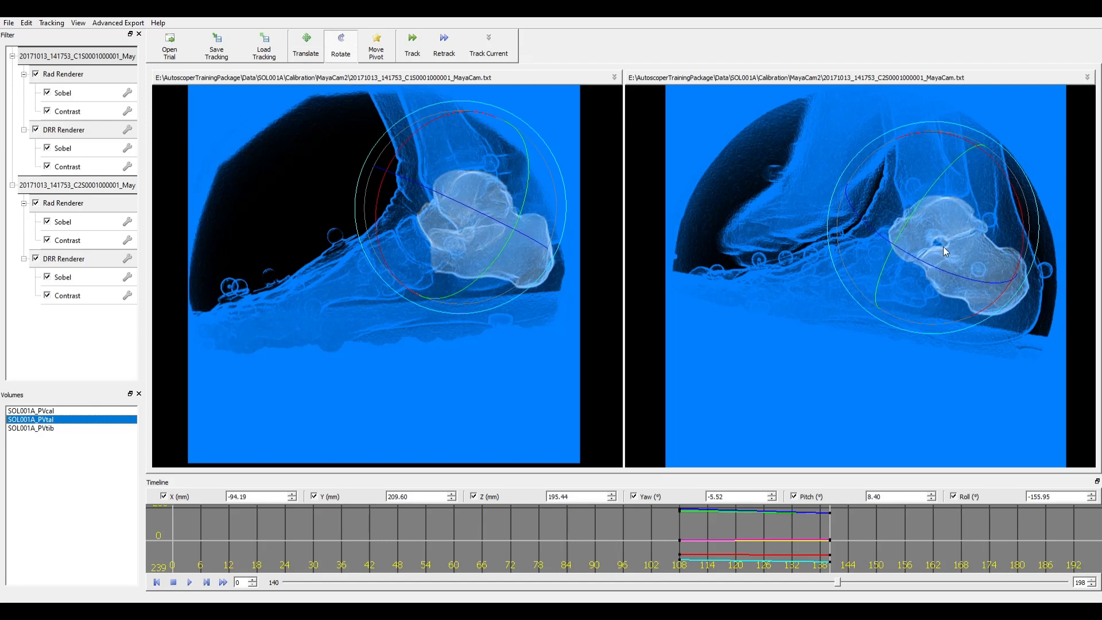
pyautogui.moveTo(517, 176); pyautogui.dragTo(513, 176)
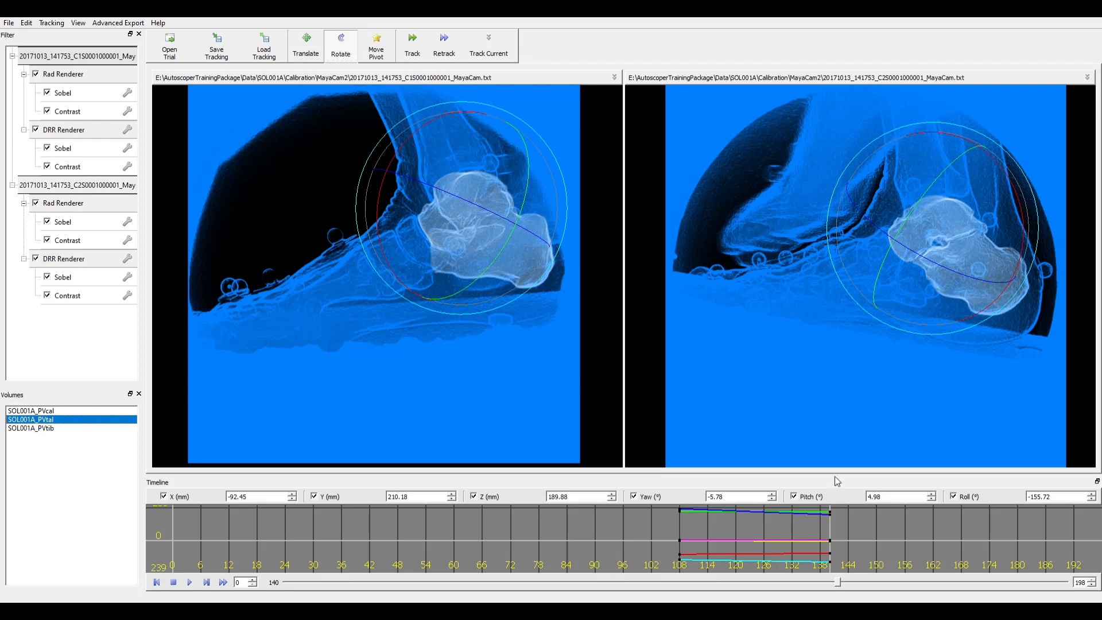
pyautogui.moveTo(840, 583); pyautogui.dragTo(775, 600)
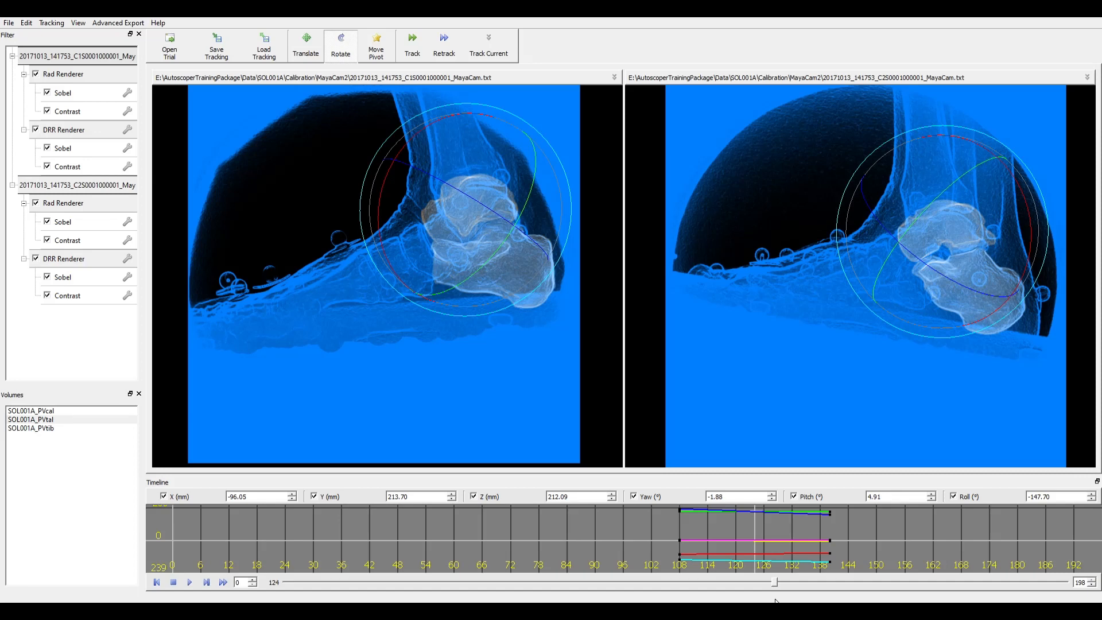
# - Translate and rotate the talus onto its X-ray outlines and key the pose at frame 124
pyautogui.press('w')
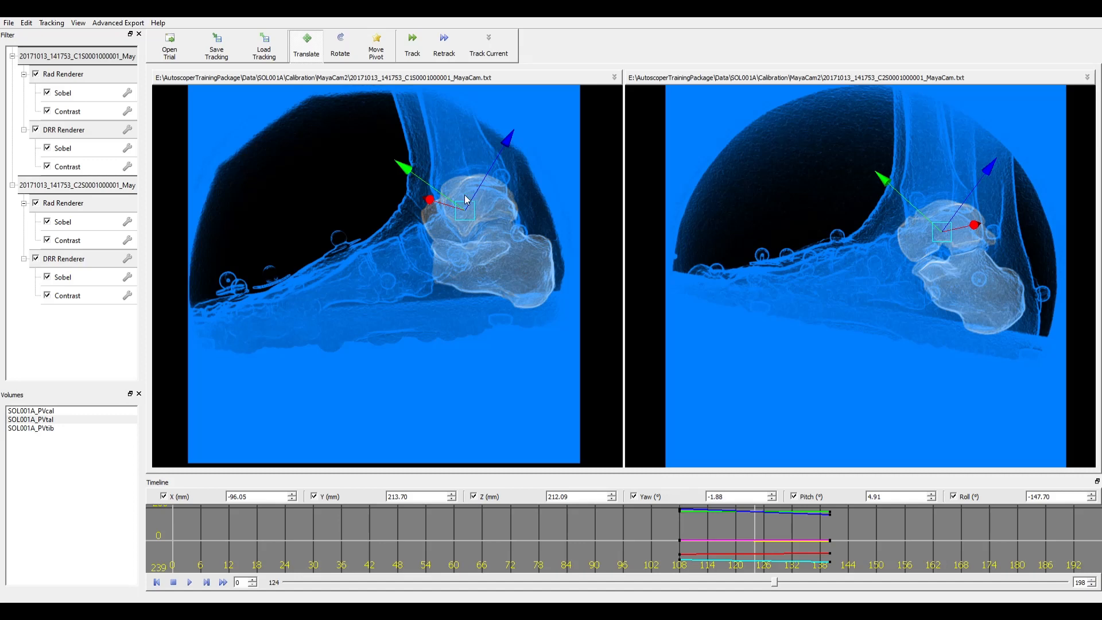
pyautogui.press('e')
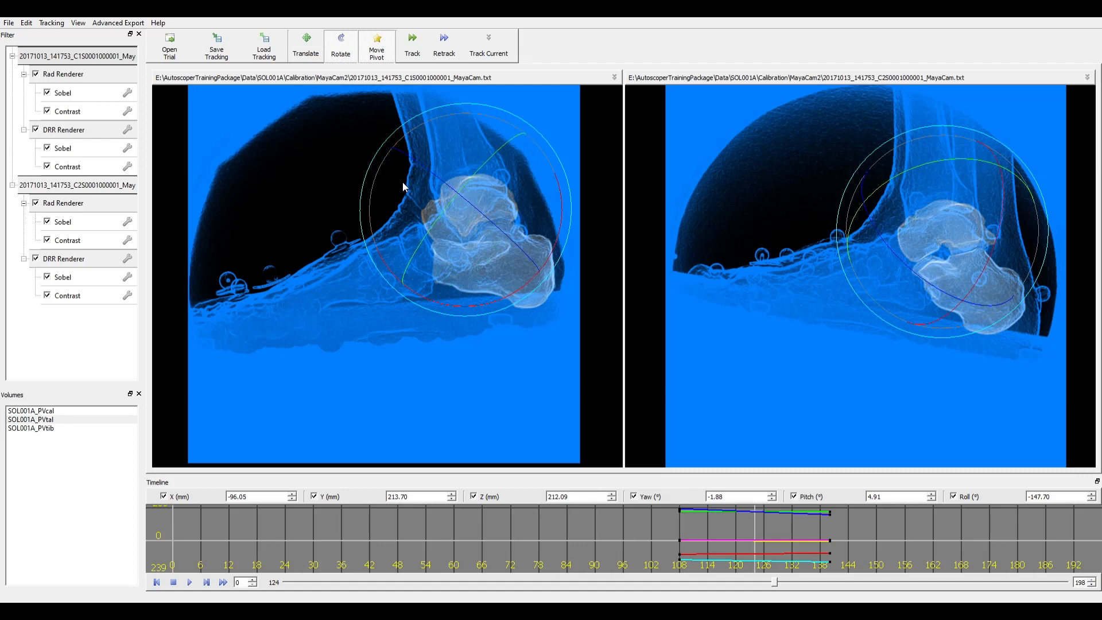
pyautogui.press('w')
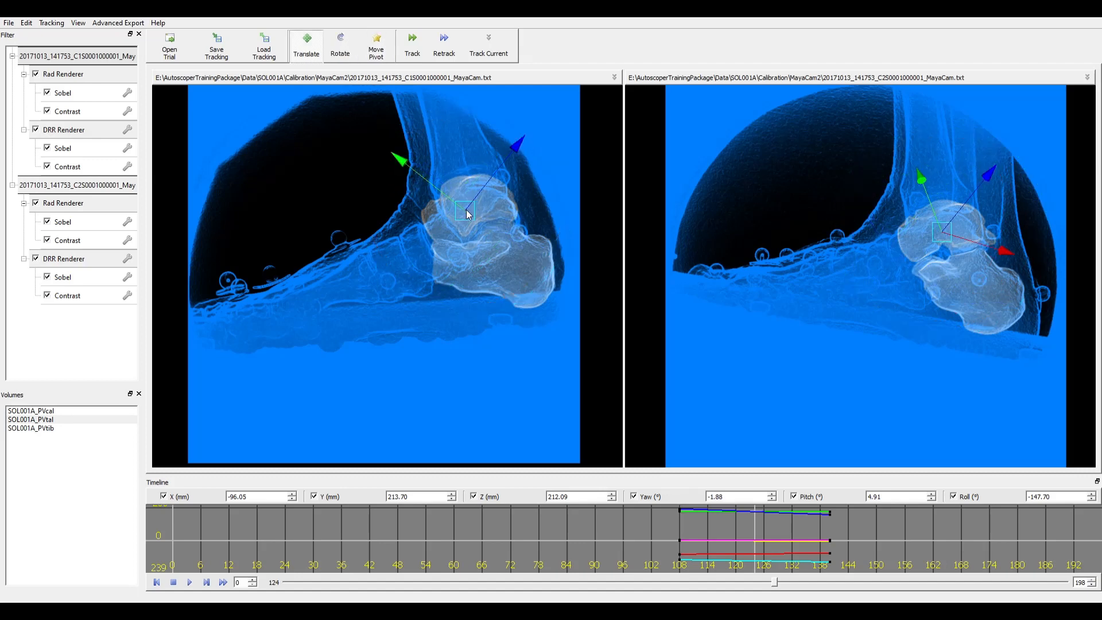
pyautogui.moveTo(468, 213); pyautogui.dragTo(466, 222)
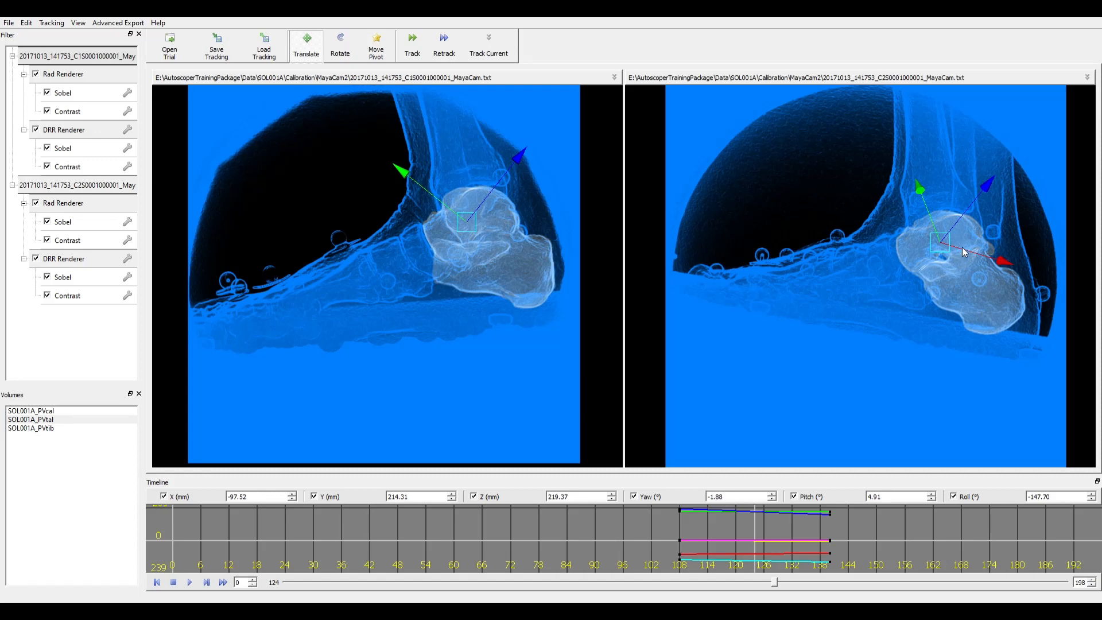
pyautogui.moveTo(962, 248); pyautogui.dragTo(956, 252)
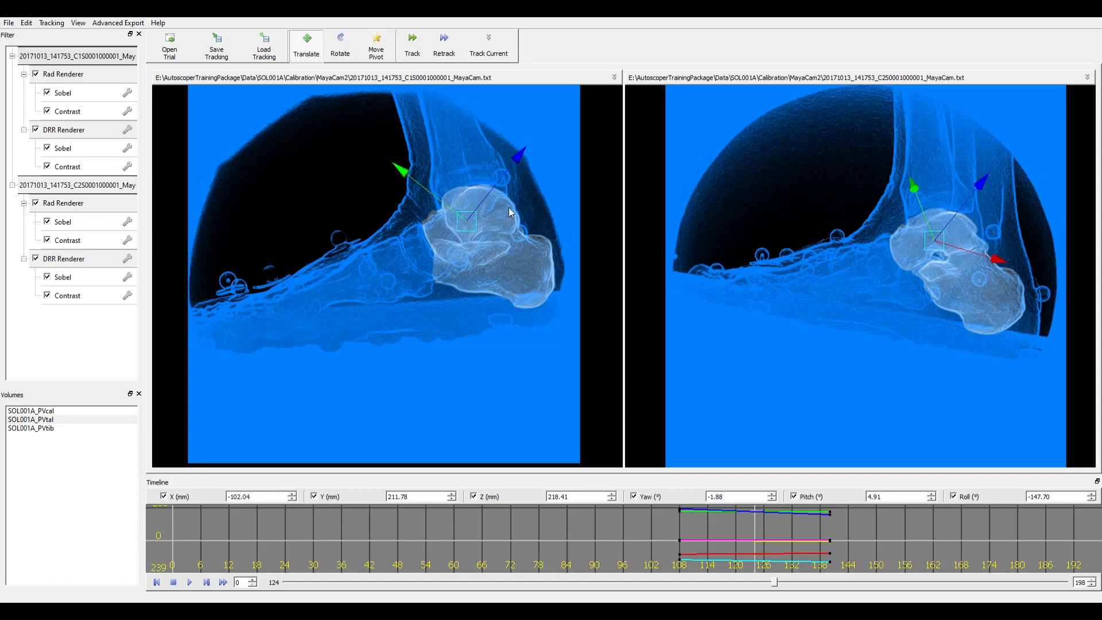
pyautogui.moveTo(467, 227); pyautogui.dragTo(466, 229)
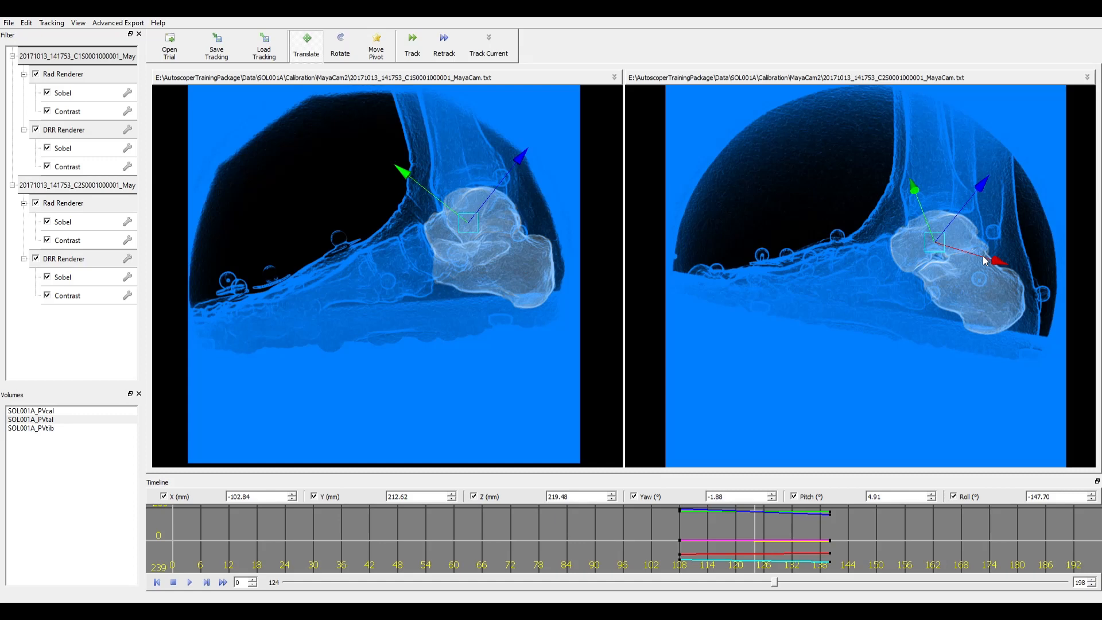
pyautogui.moveTo(985, 261); pyautogui.dragTo(984, 261)
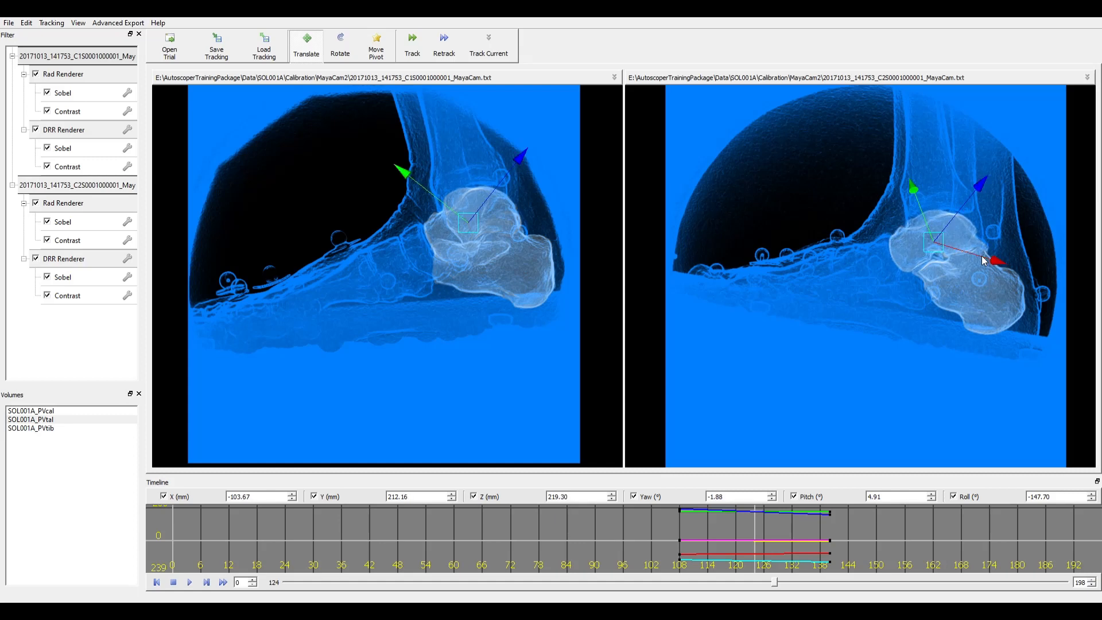
pyautogui.press('e')
pyautogui.moveTo(931, 134); pyautogui.dragTo(932, 139)
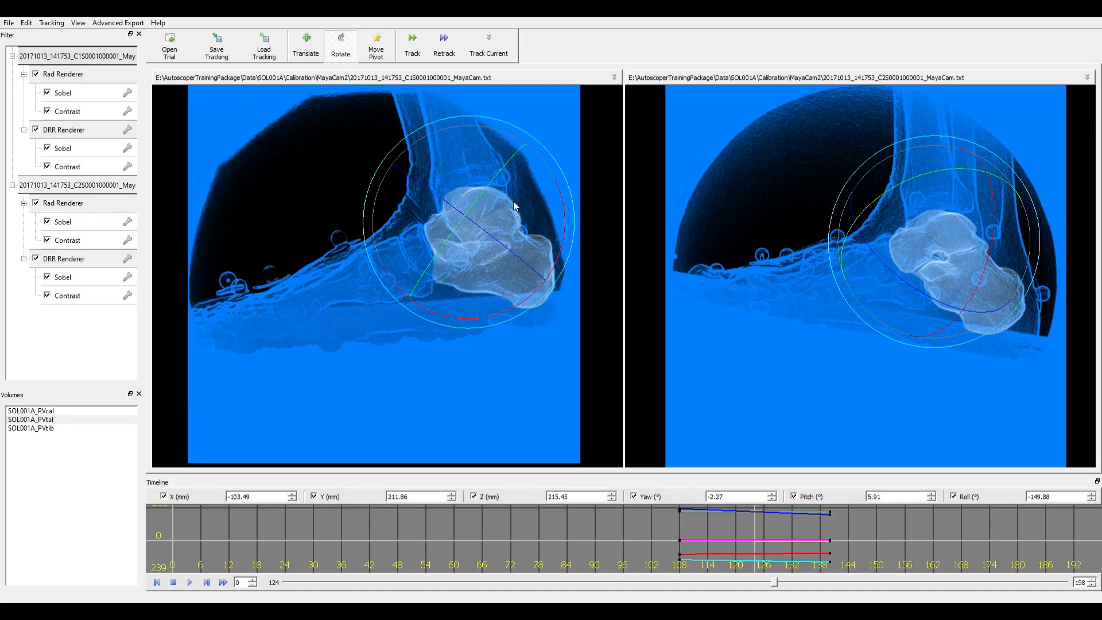
pyautogui.press('s')
# - Try Track Current, undo it, reposition the talus by hand and re-key frame 124
pyautogui.click(491, 37)
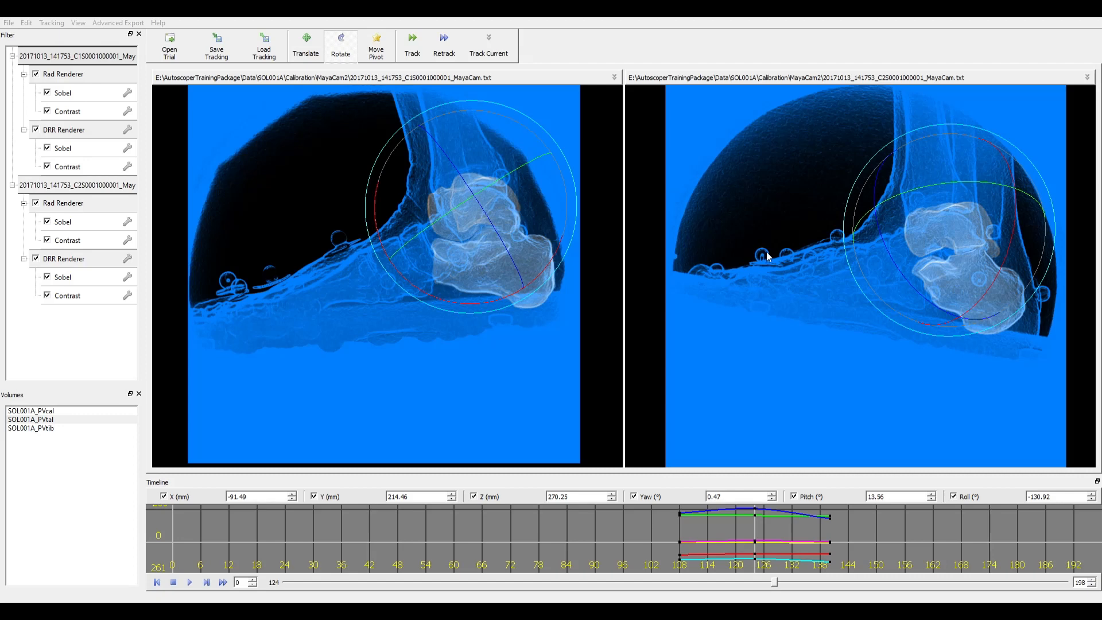
pyautogui.hotkey('ctrl', 'z')
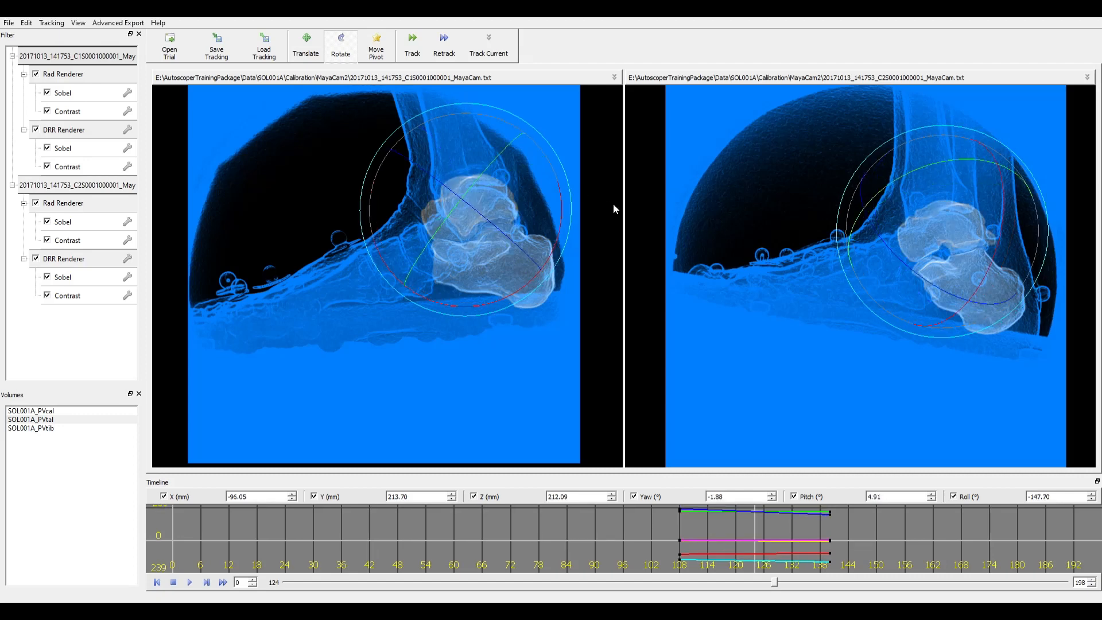
pyautogui.press('w')
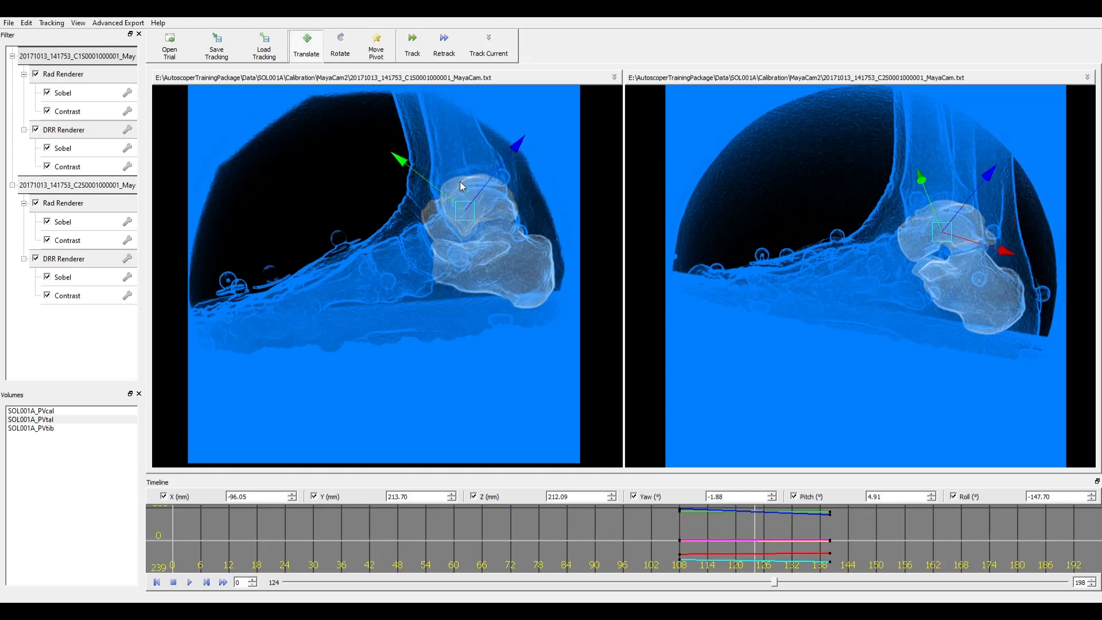
pyautogui.moveTo(459, 219); pyautogui.dragTo(465, 233)
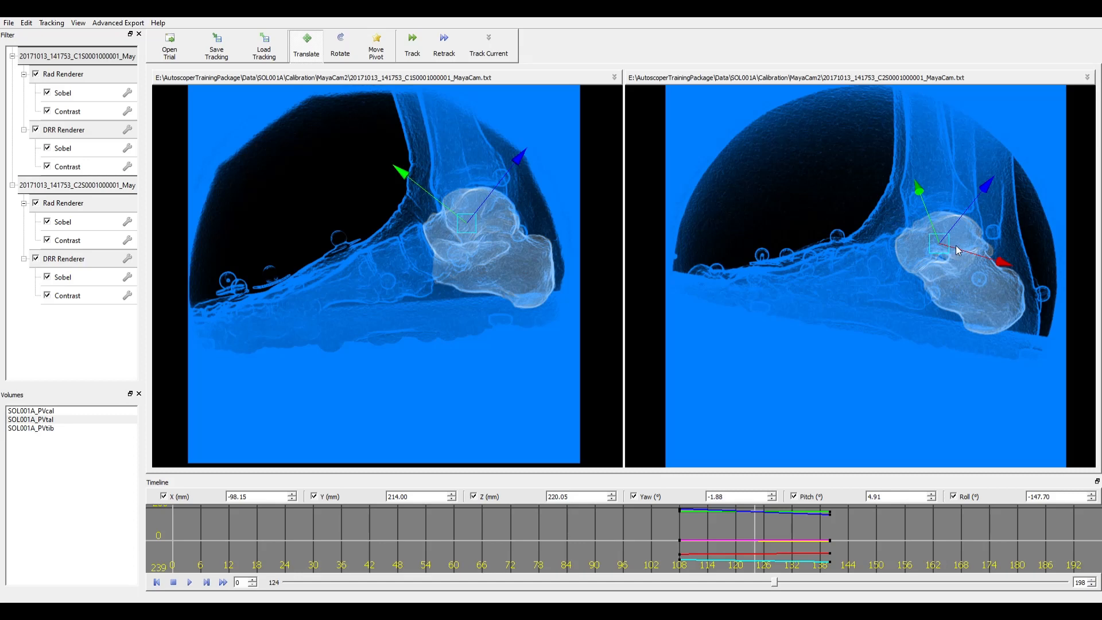
pyautogui.moveTo(958, 250); pyautogui.dragTo(952, 254)
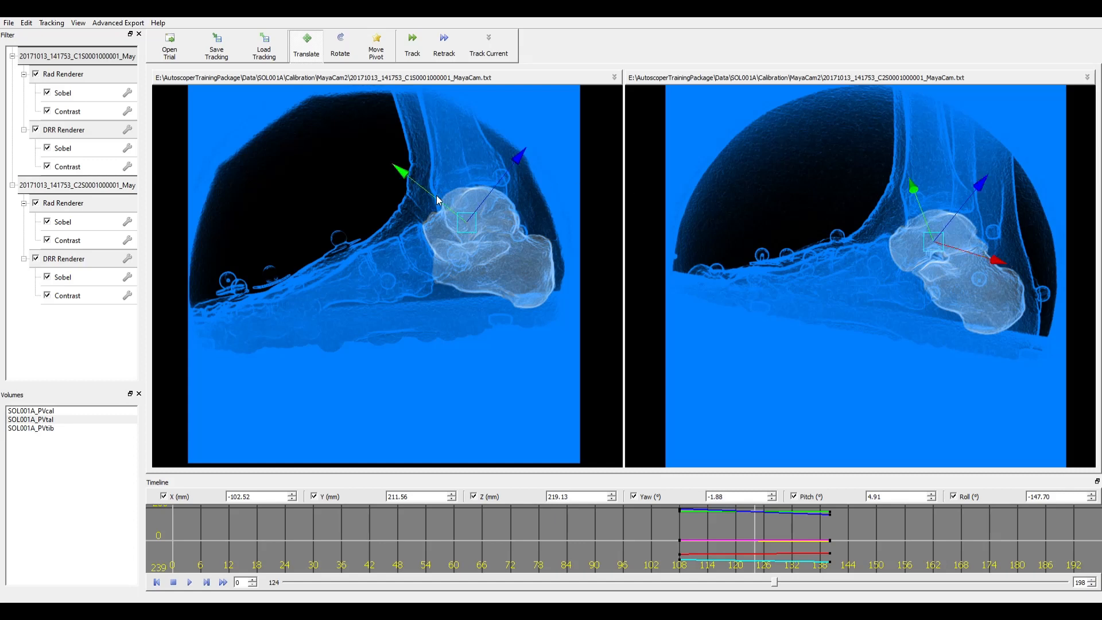
pyautogui.moveTo(439, 200); pyautogui.dragTo(438, 198)
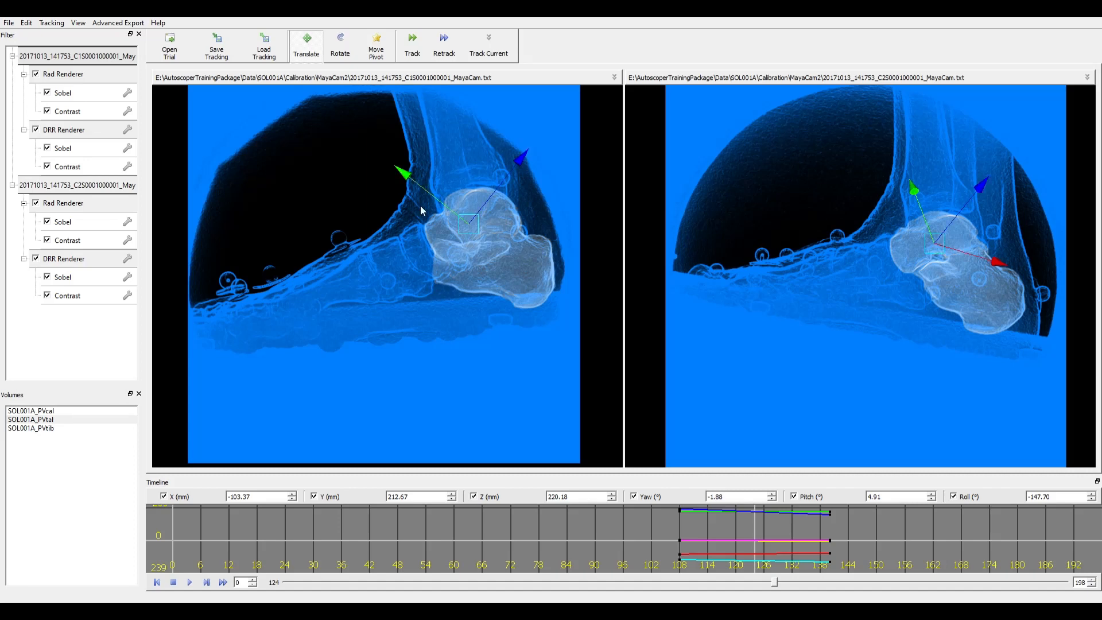
pyautogui.press('s')
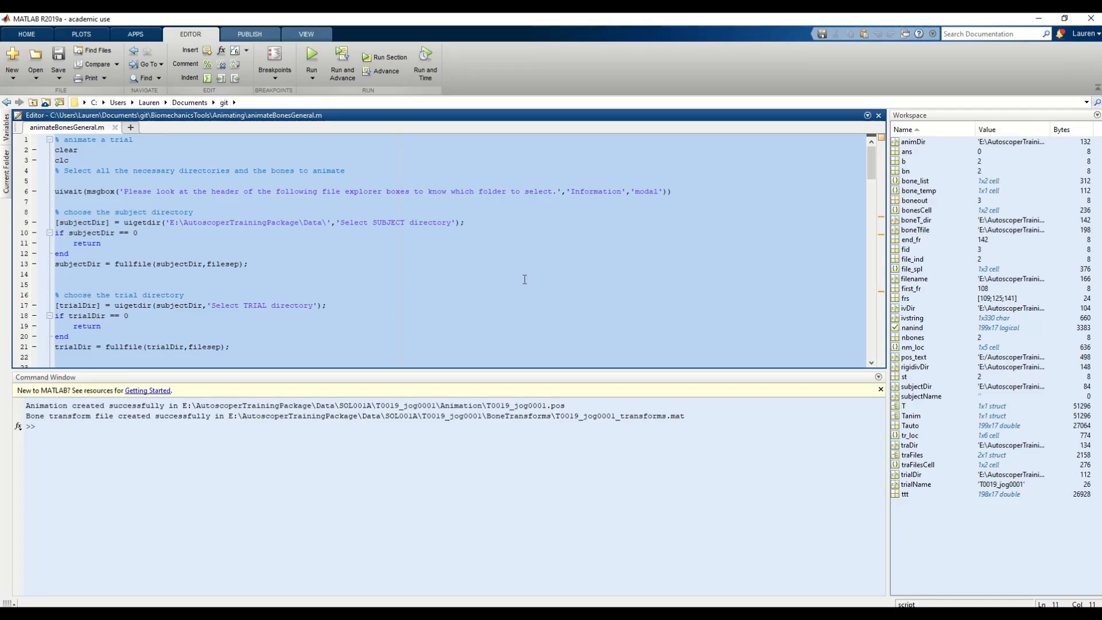
# - Run animateBonesGeneral.m for subject SOL001A, trial T0019_jog0001, outputting to its Animation folder
pyautogui.click(301, 65)
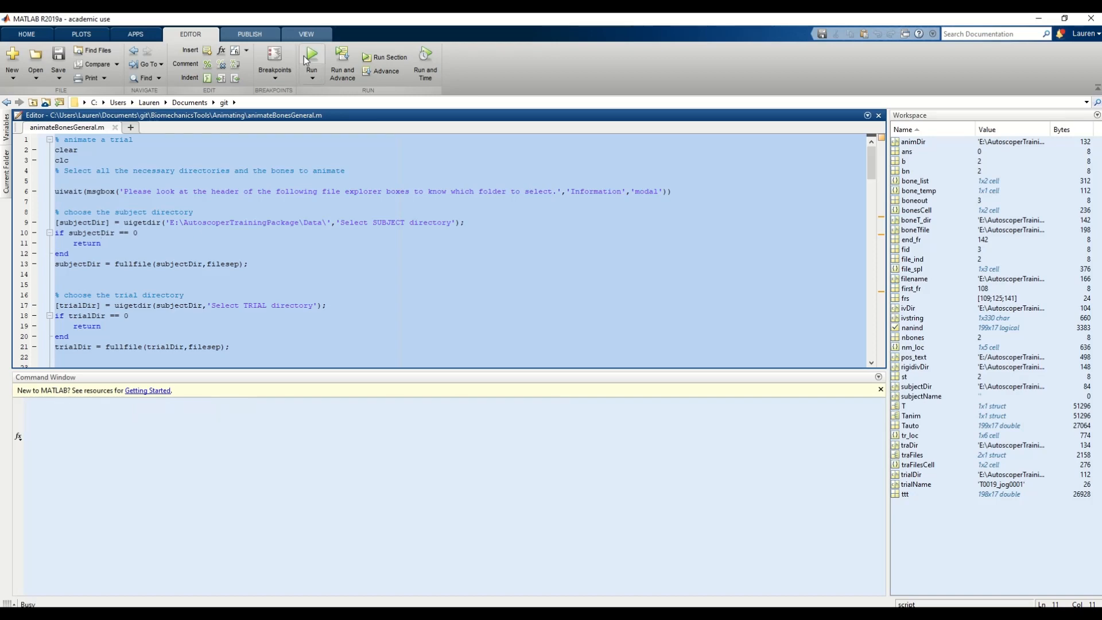
pyautogui.click(546, 239)
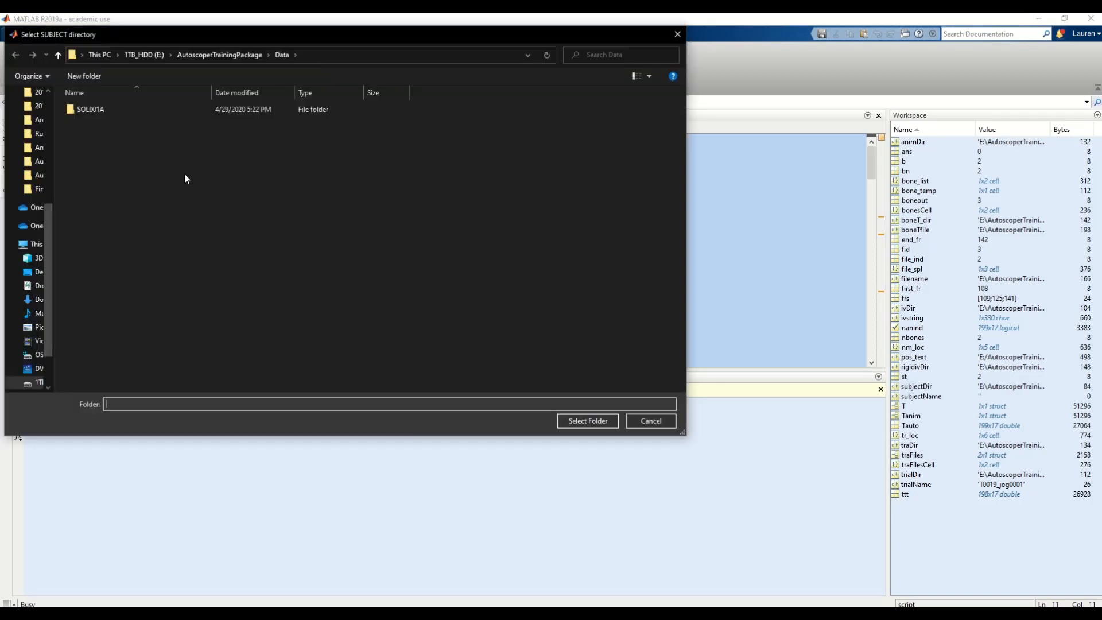
pyautogui.click(129, 109)
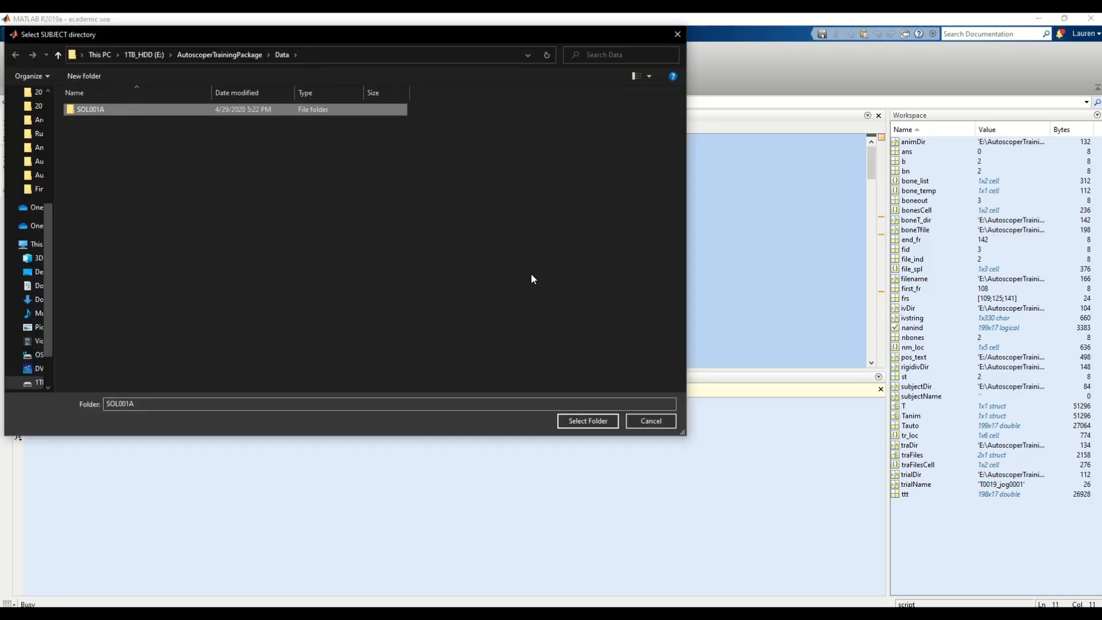
pyautogui.click(589, 421)
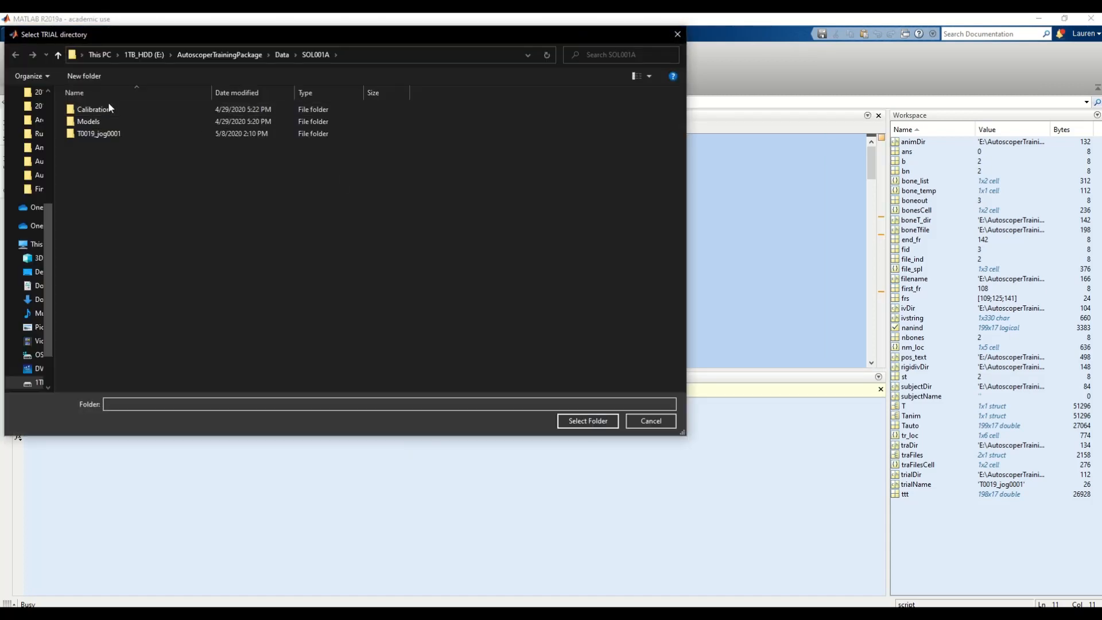
pyautogui.click(109, 134)
pyautogui.click(587, 420)
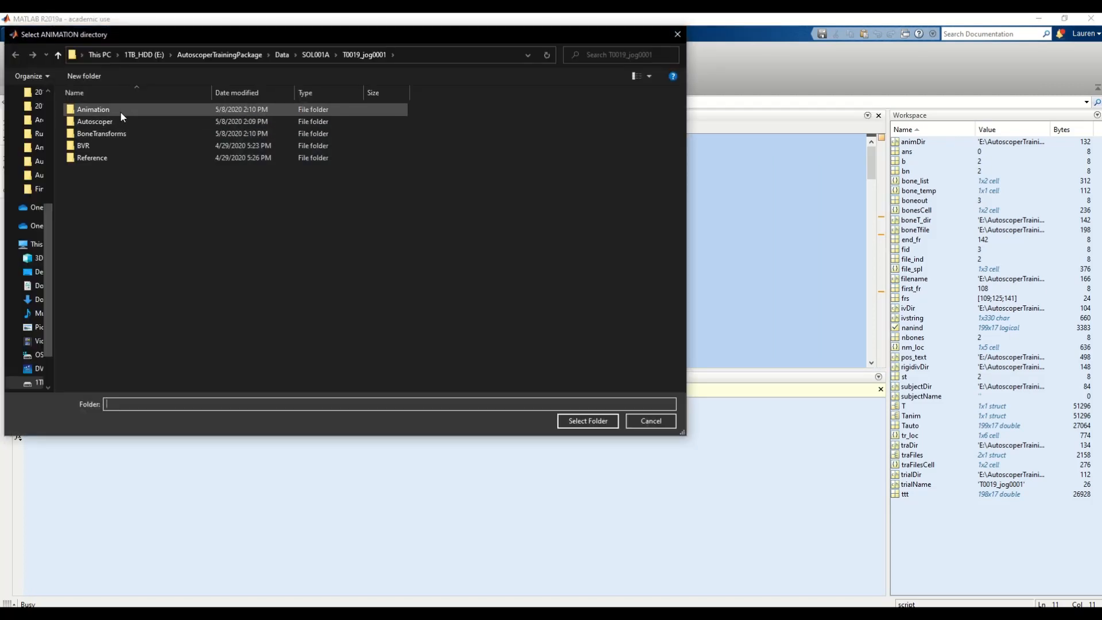
pyautogui.click(119, 109)
pyautogui.click(567, 422)
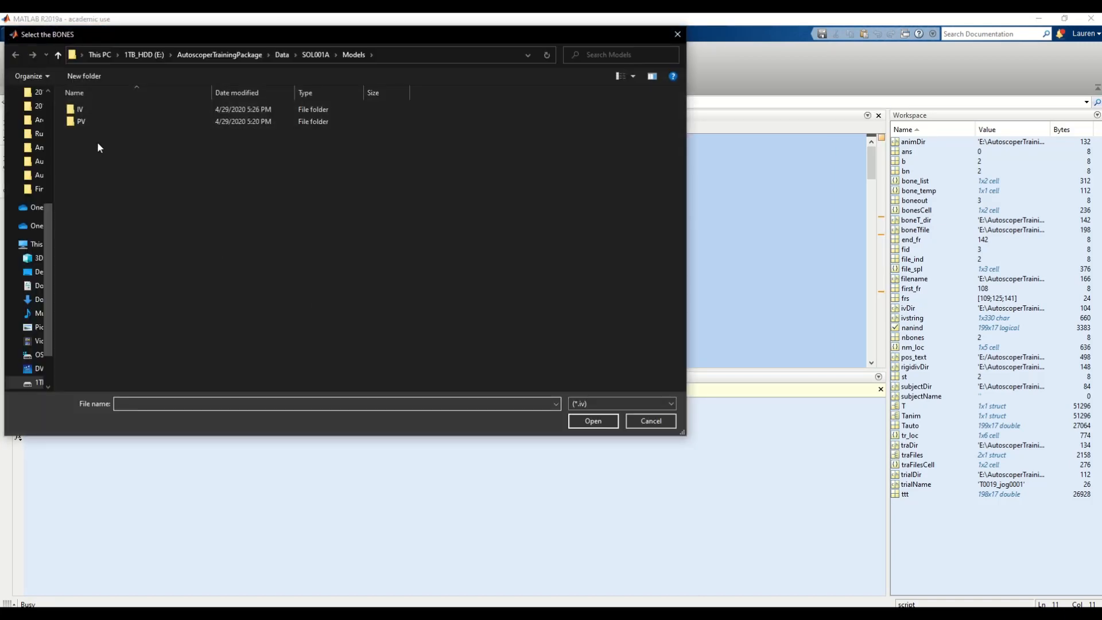
# - Choose cal_aligned.iv and tal_aligned.iv from the IV folder to generate the animation files
pyautogui.doubleClick(106, 109)
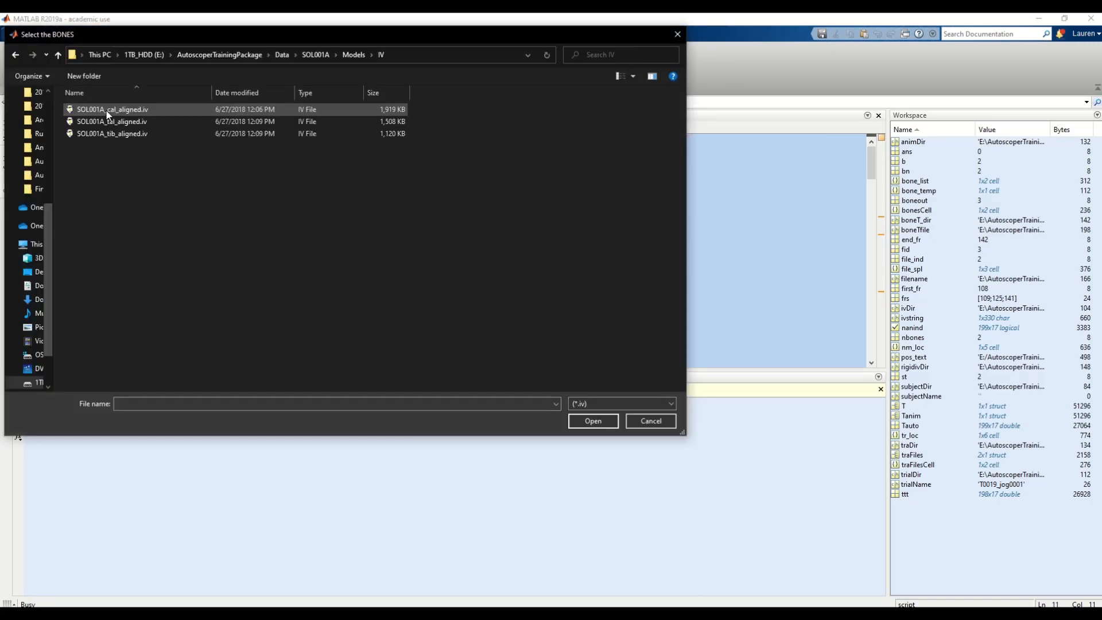
pyautogui.click(107, 112)
pyautogui.keyDown('ctrl'); pyautogui.click(109, 122); pyautogui.keyUp('ctrl')
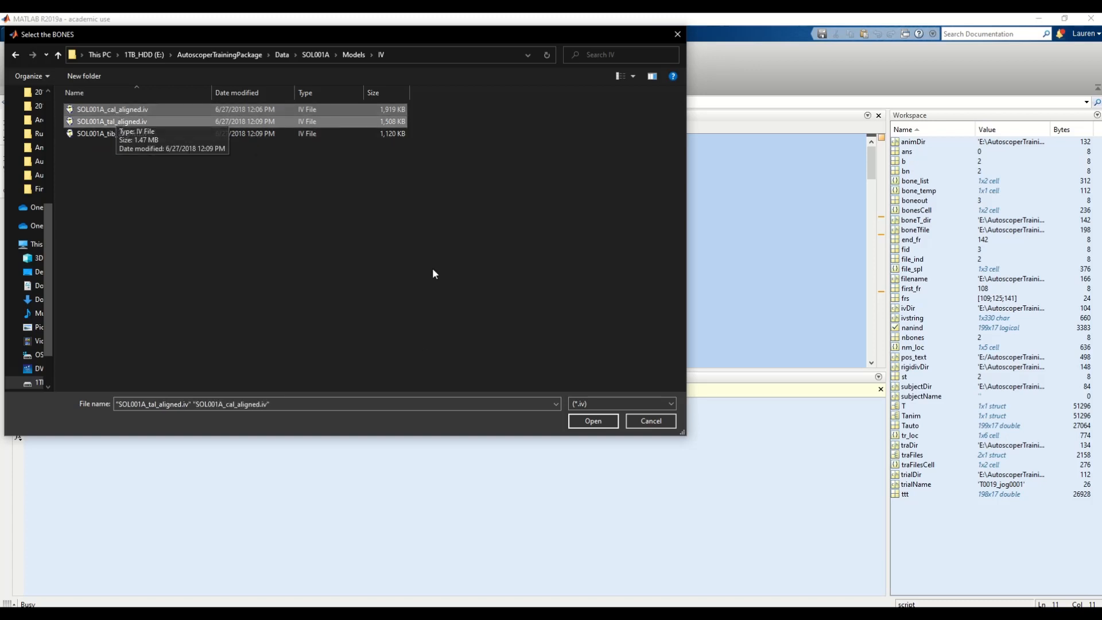
pyautogui.click(594, 421)
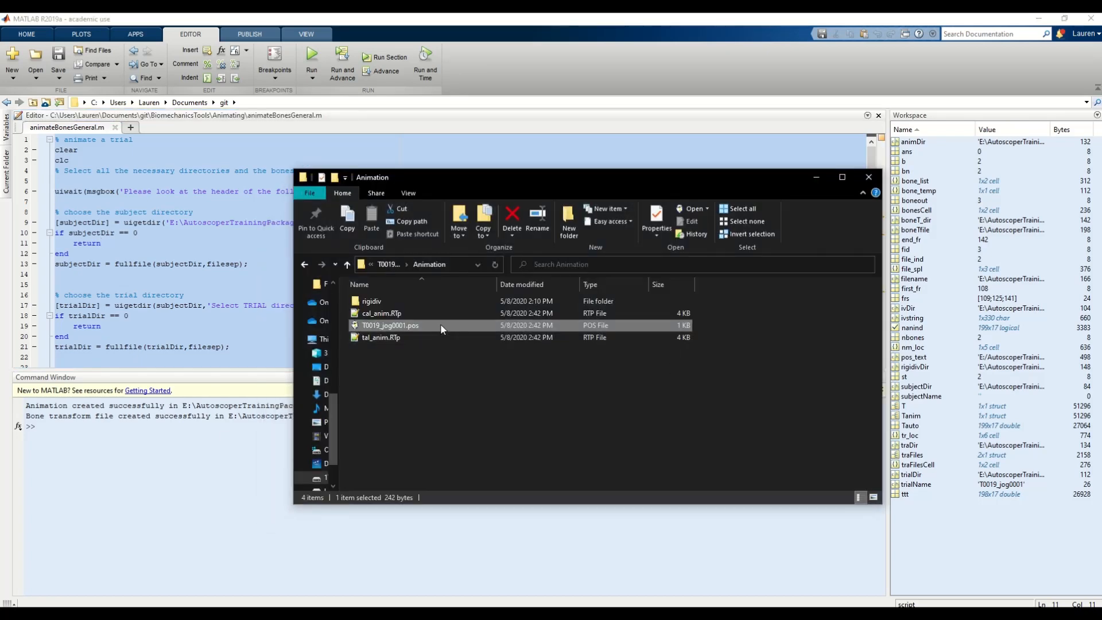
# - Open T0019_jog0001.pos in a maximized WristVizualizer and step one frame forward to show the bones
pyautogui.doubleClick(442, 326)
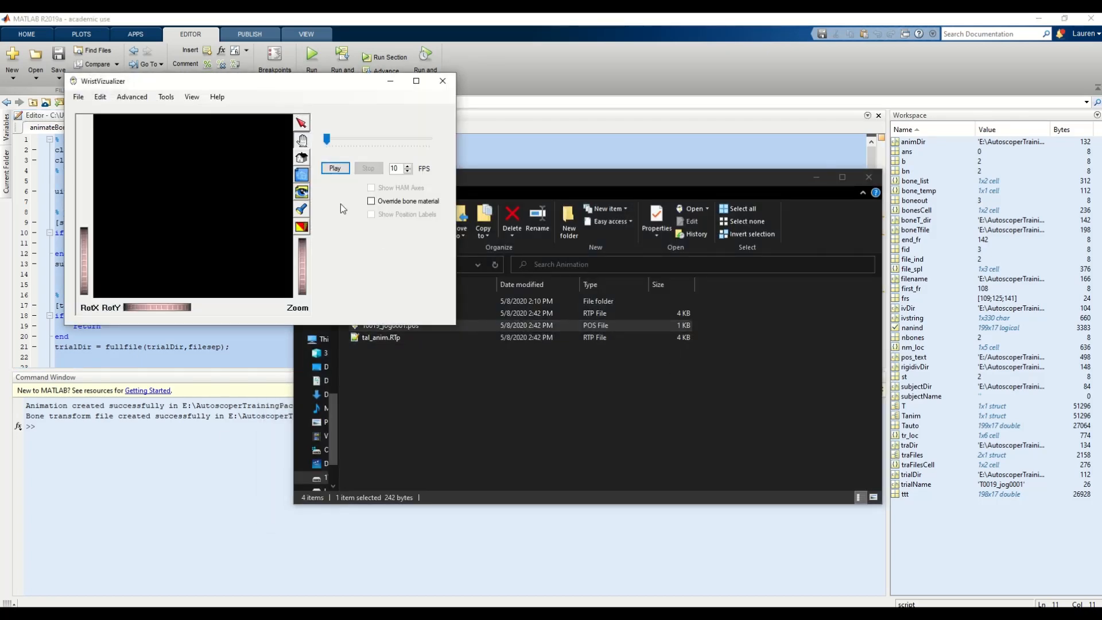
pyautogui.click(416, 82)
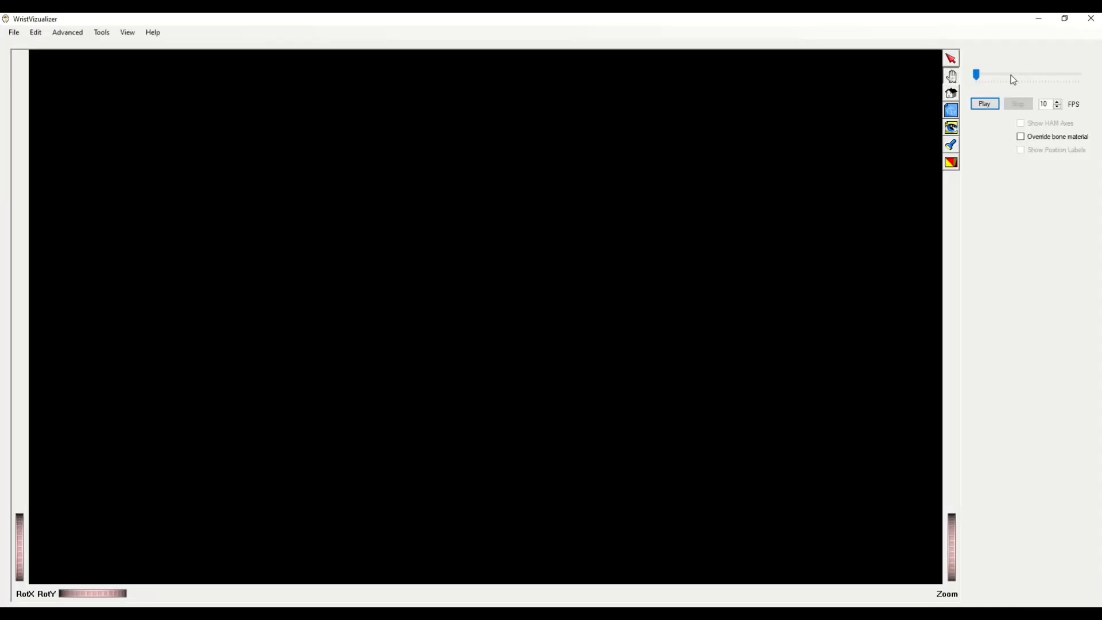
pyautogui.click(976, 74)
pyautogui.press('Right')
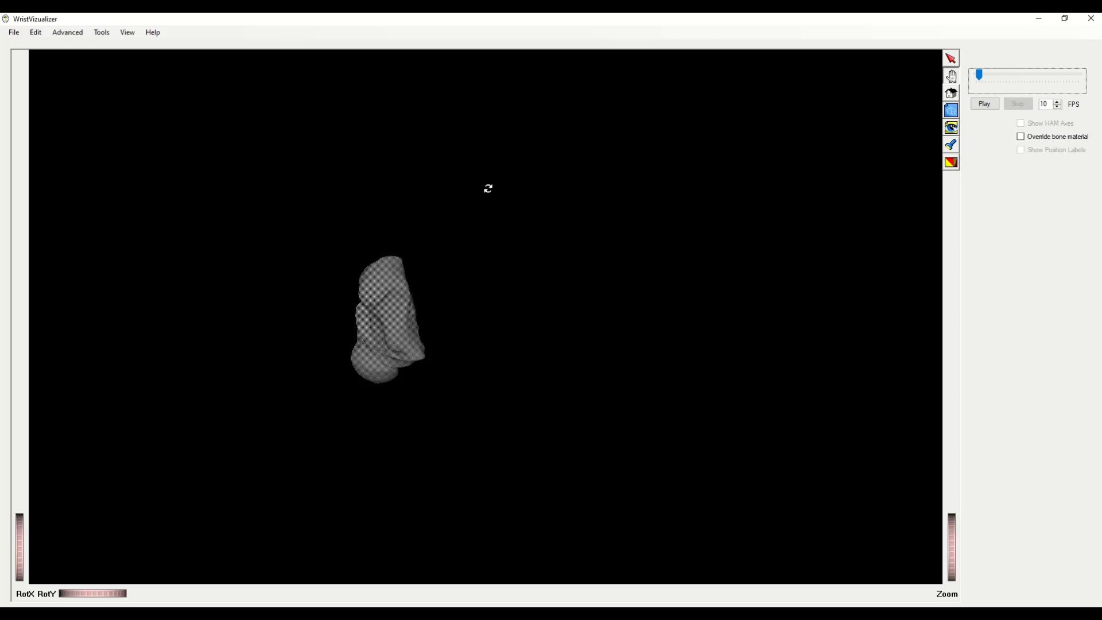
# - Rotate, reposition and zoom the calcaneus and talus into a clear enlarged view
pyautogui.moveTo(426, 192); pyautogui.dragTo(774, 318)
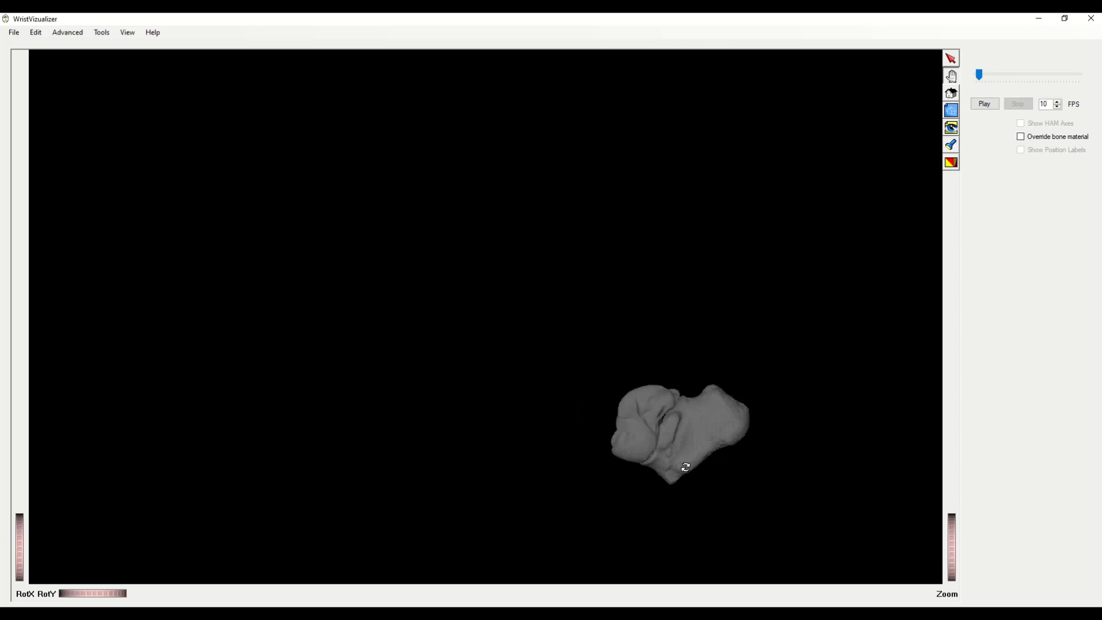
pyautogui.moveTo(686, 467); pyautogui.dragTo(607, 424, button='middle')
pyautogui.scroll(-5, 608, 412)
pyautogui.moveTo(753, 445); pyautogui.dragTo(823, 346)
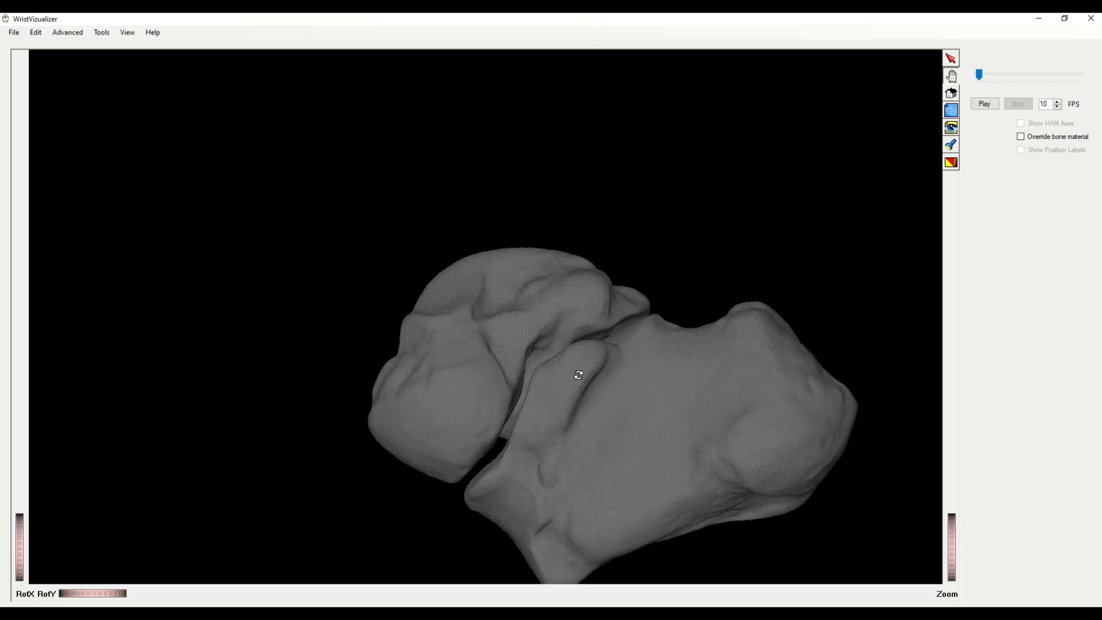
pyautogui.moveTo(579, 375); pyautogui.dragTo(608, 388)
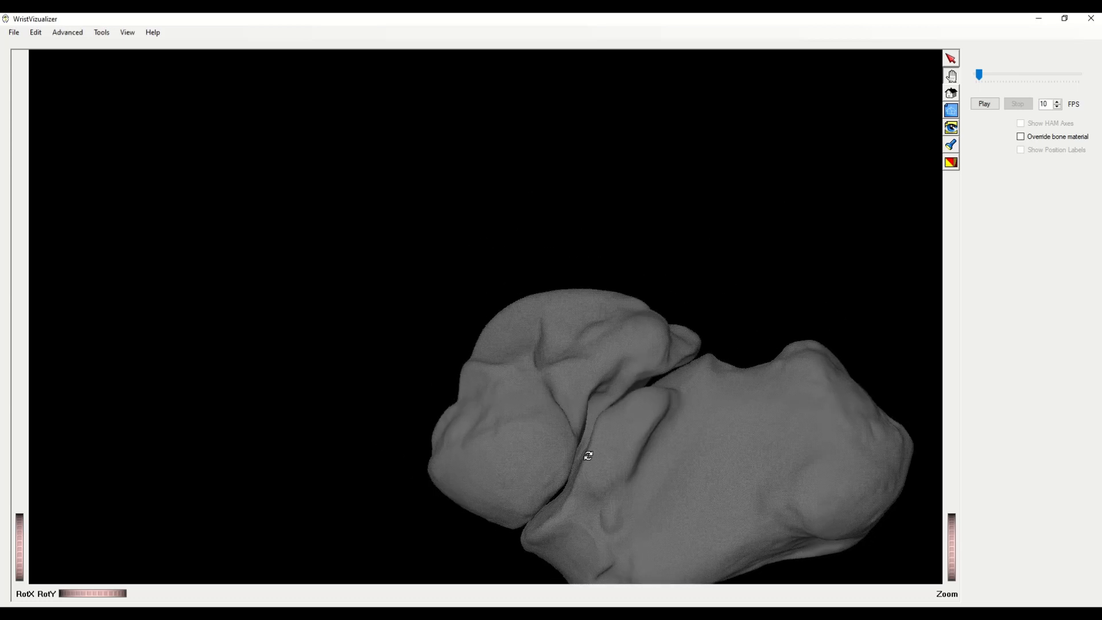
pyautogui.moveTo(566, 443); pyautogui.dragTo(726, 271)
pyautogui.moveTo(517, 304); pyautogui.dragTo(551, 293)
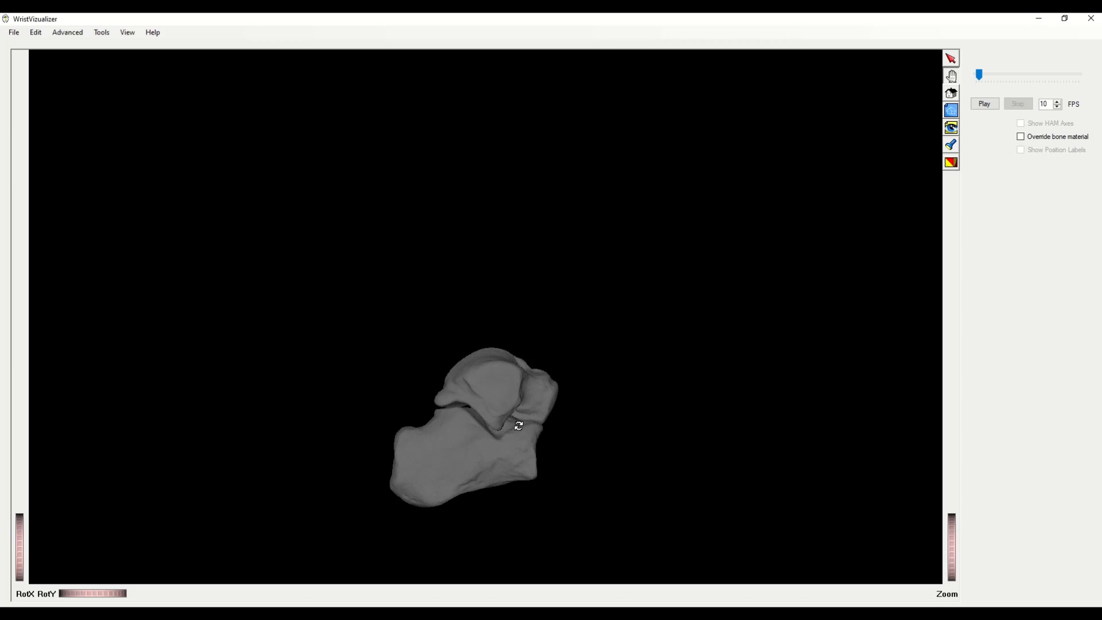
pyautogui.moveTo(545, 443); pyautogui.dragTo(427, 469)
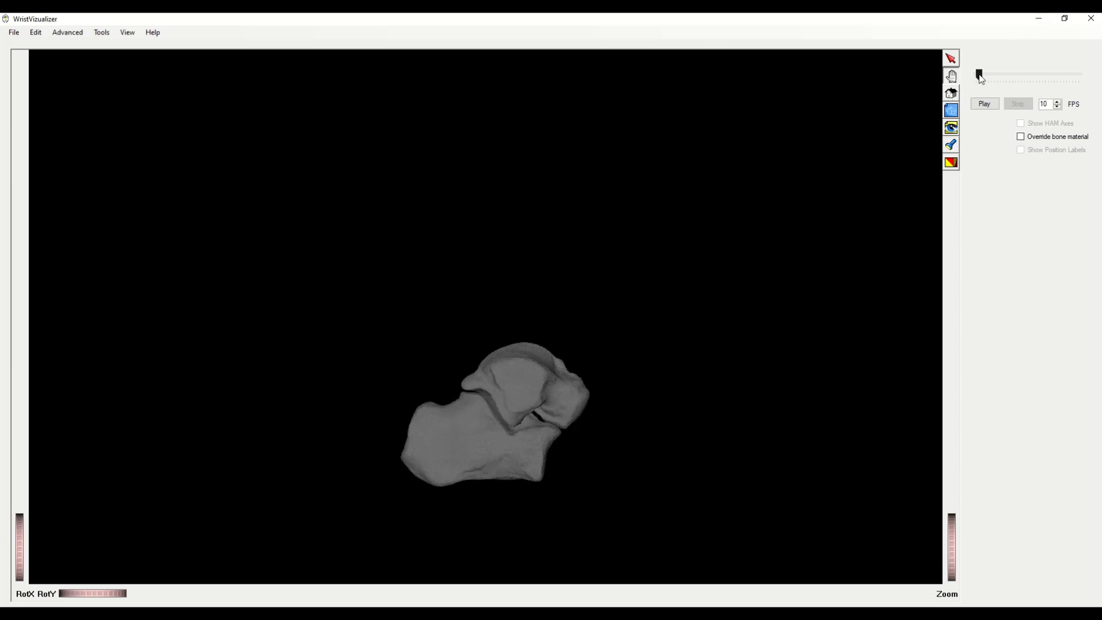
# - Jump the animation to a later frame and orbit and zoom around the talocalcaneal joint
pyautogui.moveTo(980, 78); pyautogui.dragTo(1029, 56)
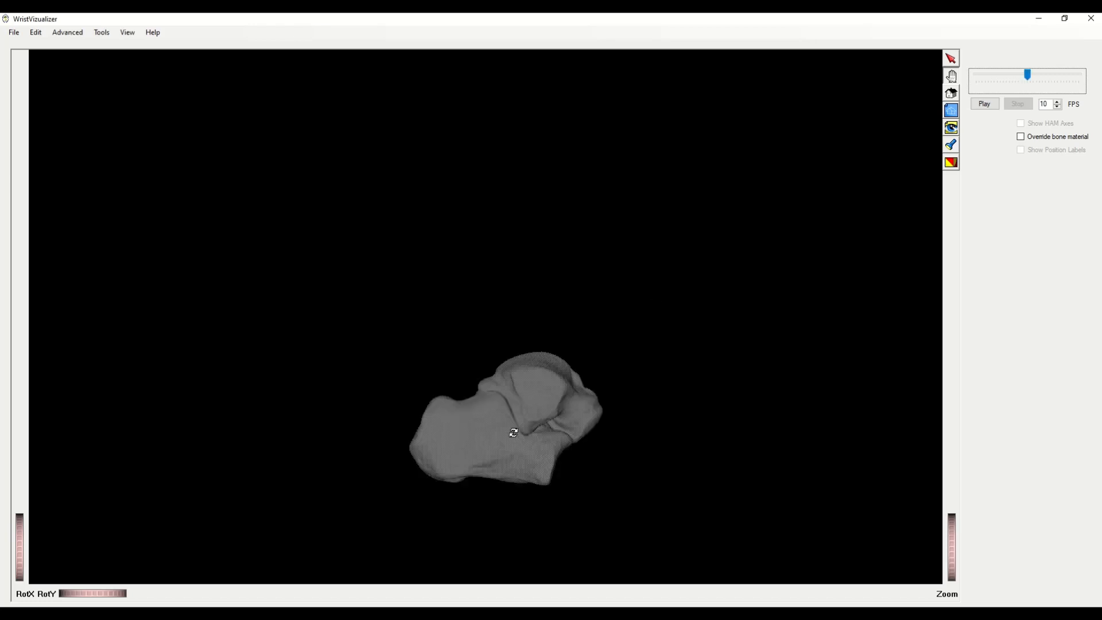
pyautogui.moveTo(514, 432); pyautogui.dragTo(541, 346)
pyautogui.scroll(5, 553, 320)
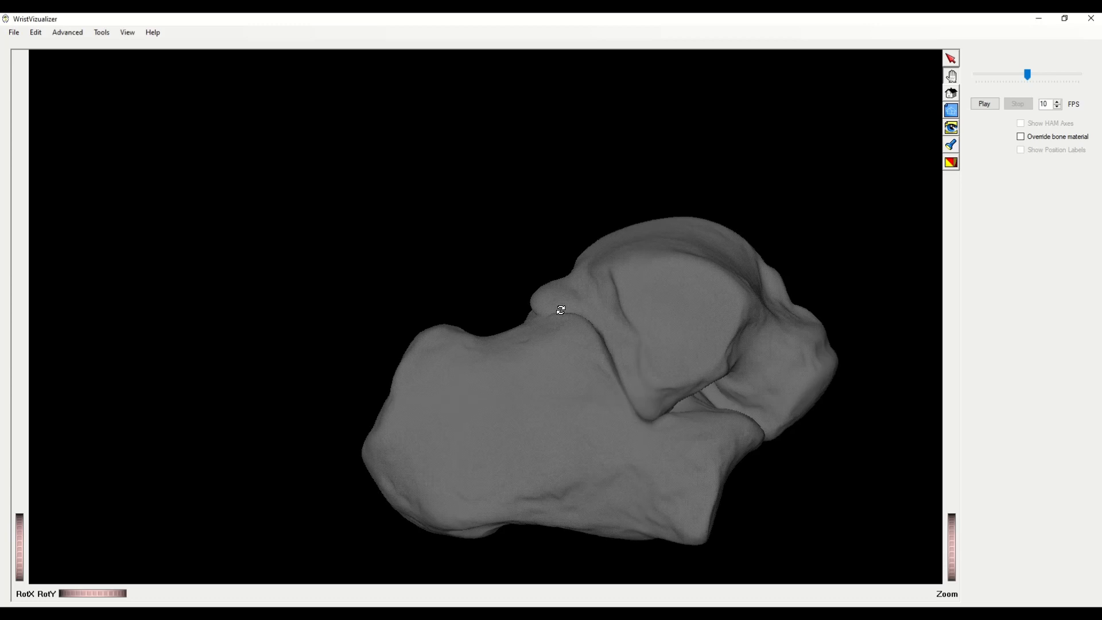
pyautogui.moveTo(562, 310); pyautogui.dragTo(580, 369)
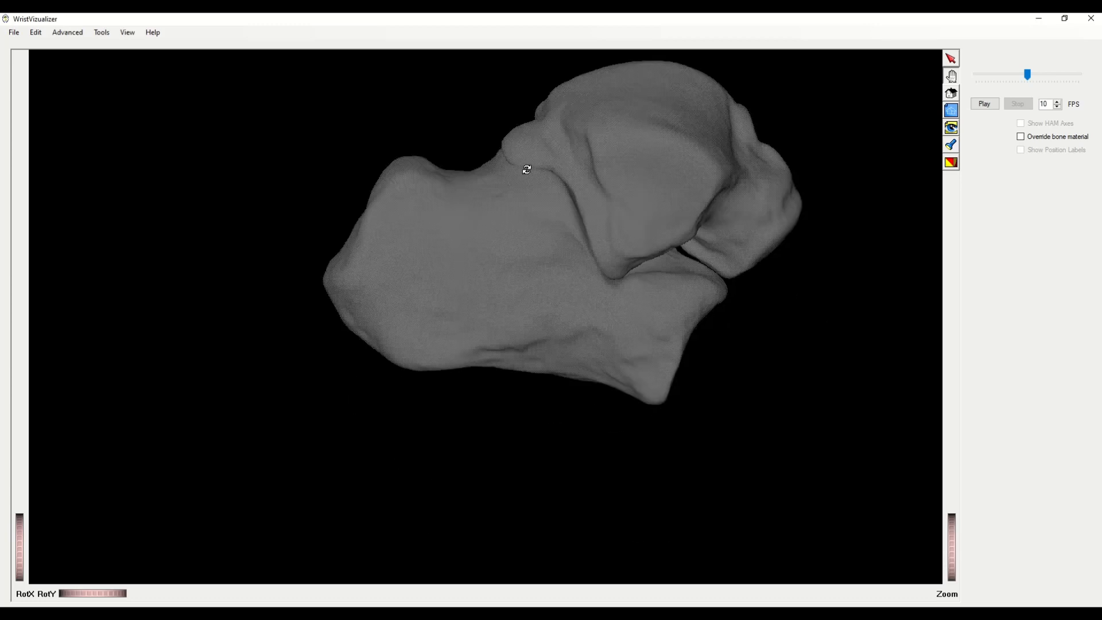
pyautogui.moveTo(715, 280); pyautogui.dragTo(788, 285)
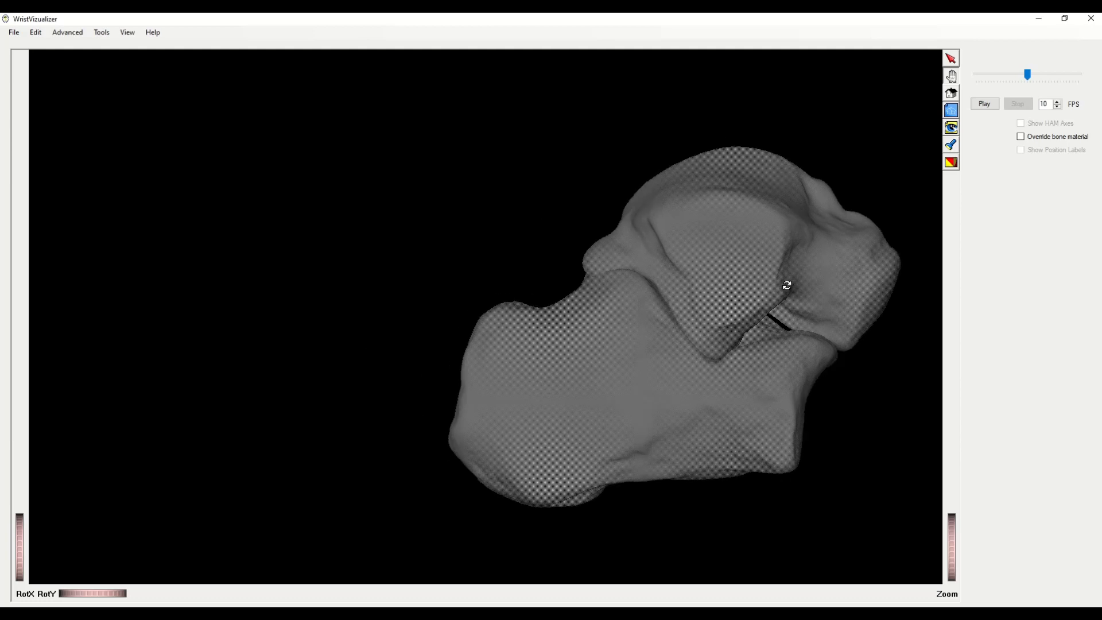
pyautogui.moveTo(853, 339); pyautogui.dragTo(849, 347)
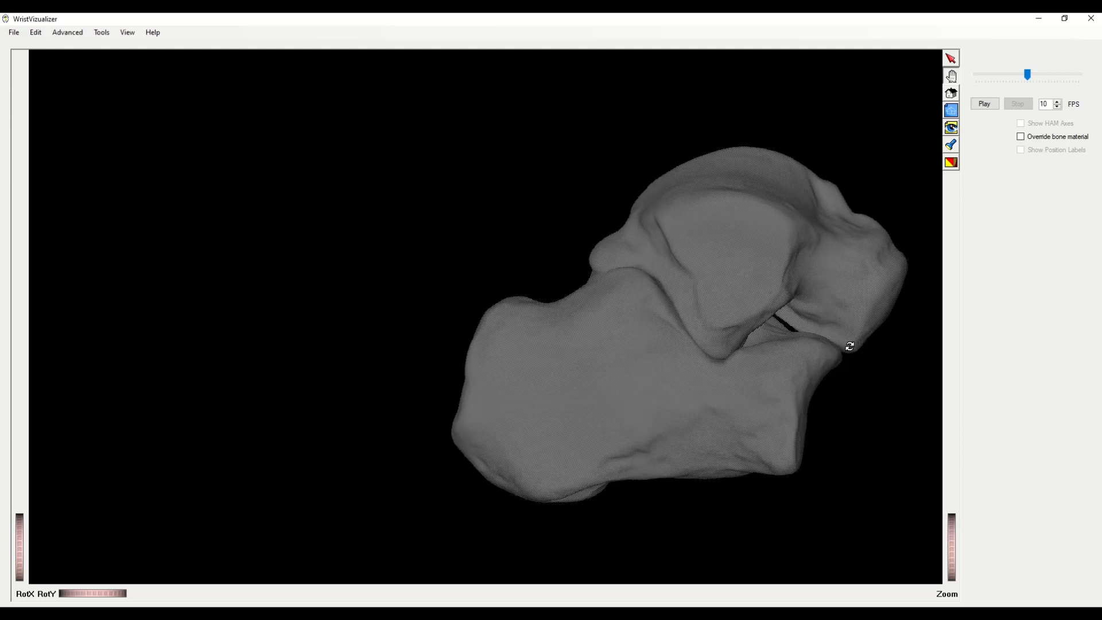
pyautogui.moveTo(603, 342); pyautogui.dragTo(425, 353)
pyautogui.moveTo(344, 454); pyautogui.dragTo(384, 322, button='middle')
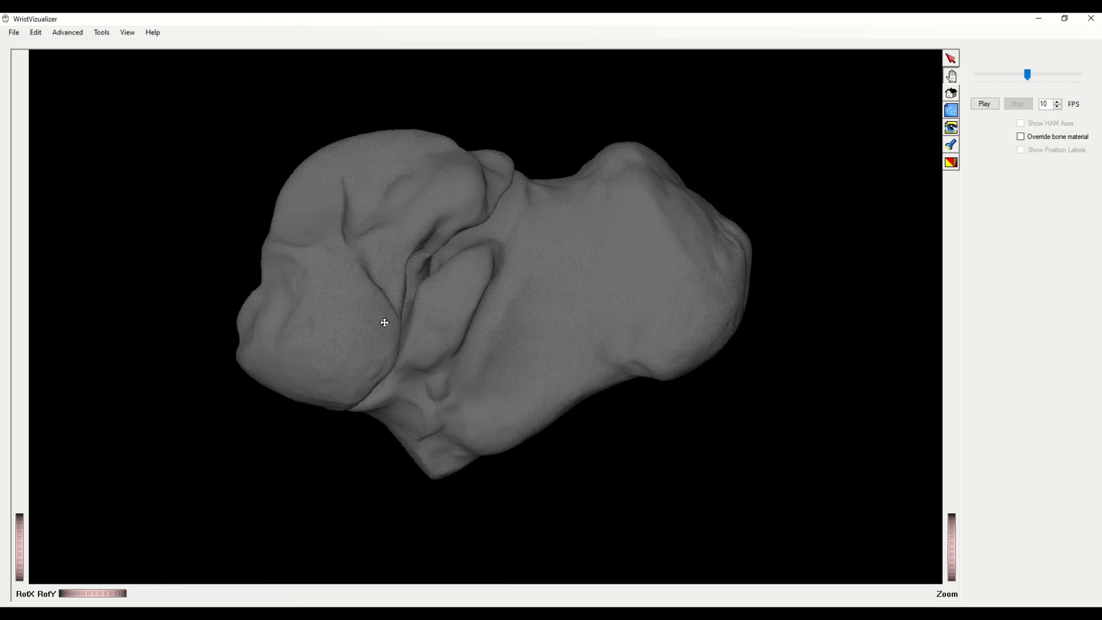
pyautogui.scroll(-1, 384, 322)
pyautogui.scroll(4, 384, 322)
pyautogui.moveTo(576, 387); pyautogui.dragTo(349, 450)
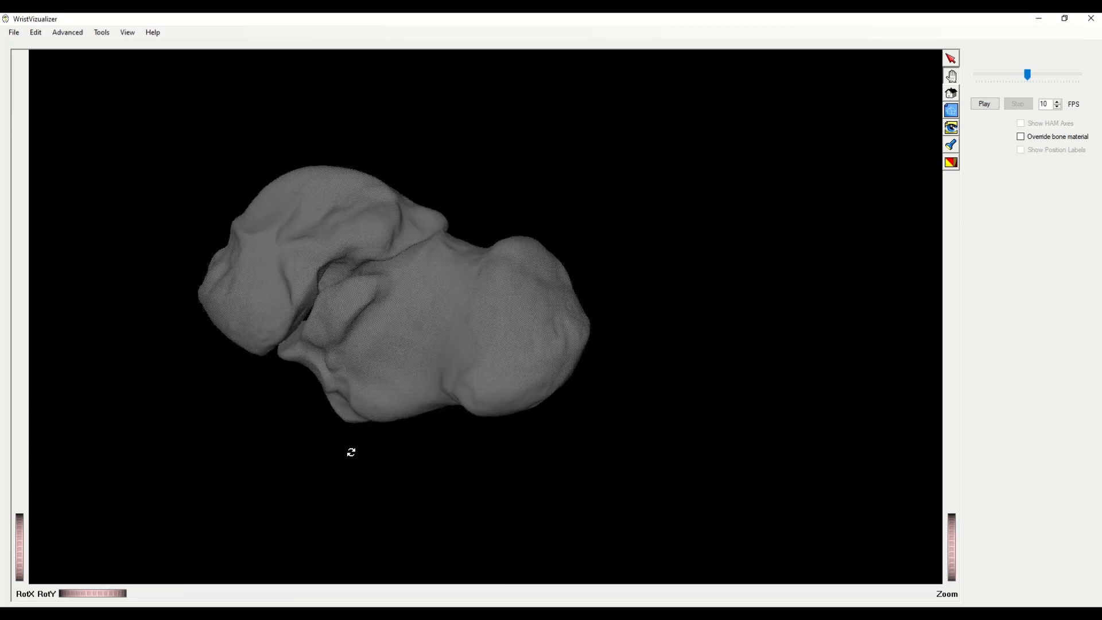
pyautogui.moveTo(417, 274); pyautogui.dragTo(672, 251)
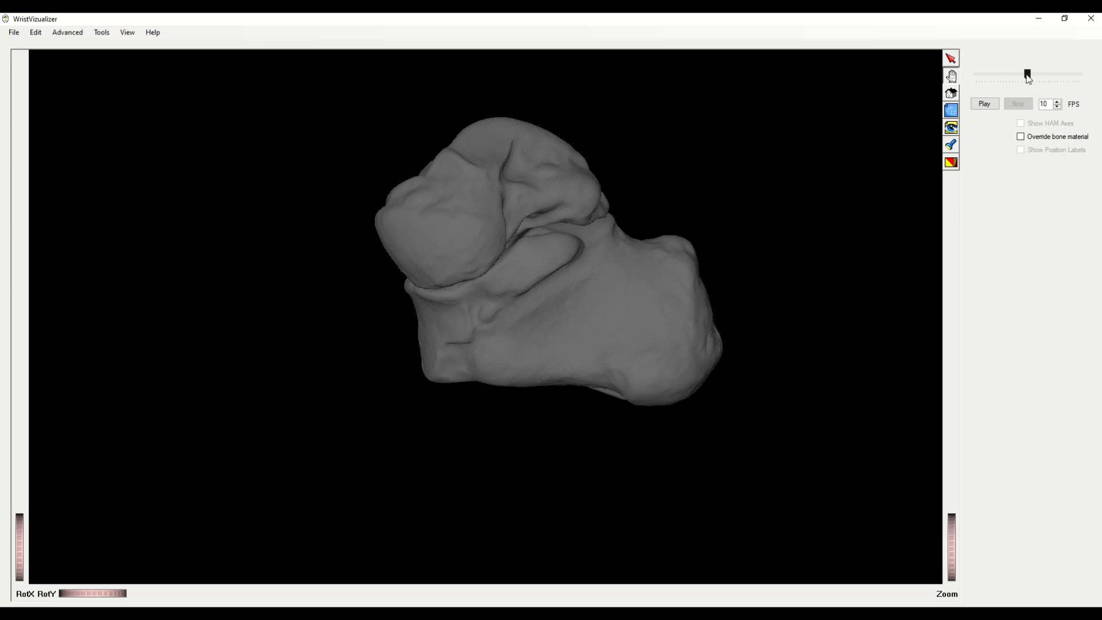
# - Advance two frames toward the end and rotate the bones to view the joint's side
pyautogui.click(1027, 74)
pyautogui.press('Right')
pyautogui.press('Right')
pyautogui.press('Right')
pyautogui.press('Right')
pyautogui.press('Right')
pyautogui.press('Right')
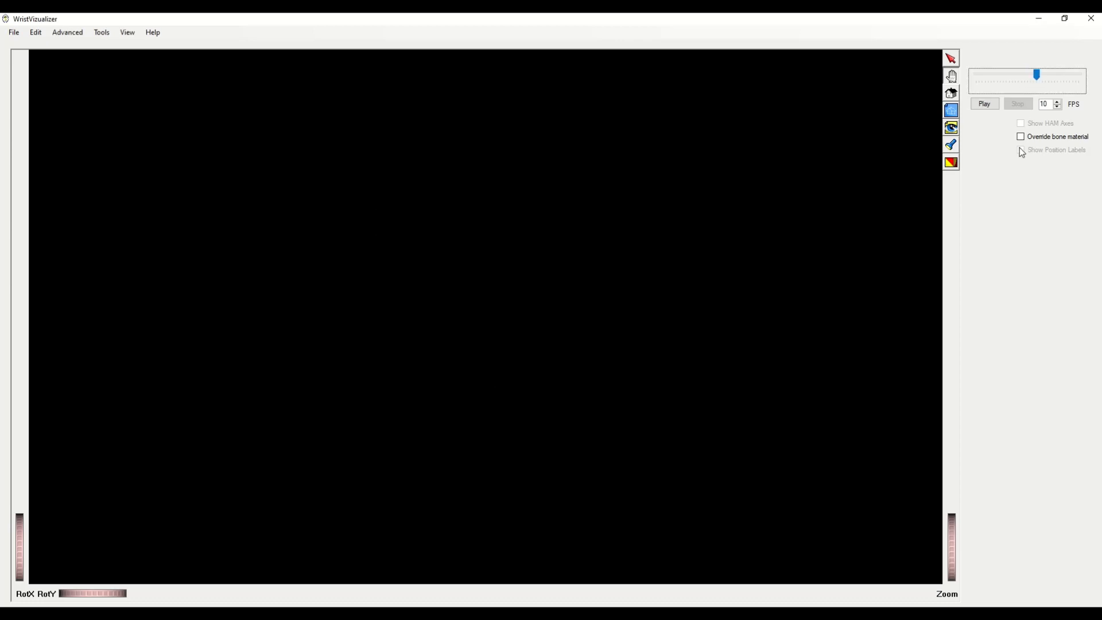
pyautogui.press('Right')
pyautogui.press('Right')
pyautogui.press('Right')
pyautogui.press('Right')
pyautogui.press('Right')
pyautogui.press('Right')
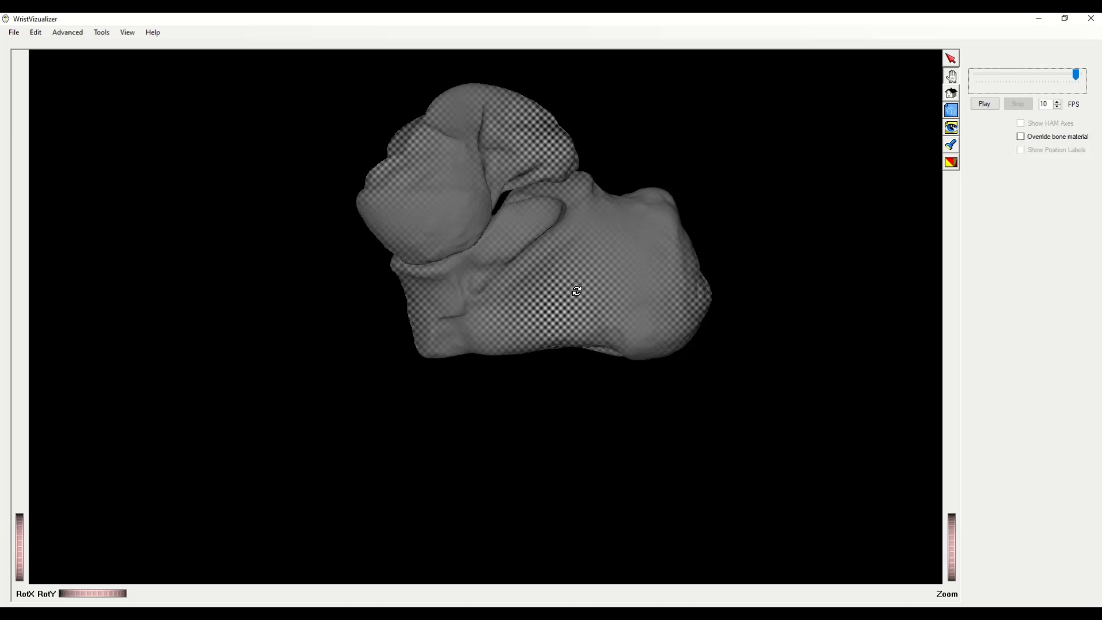
pyautogui.moveTo(578, 290); pyautogui.dragTo(384, 262)
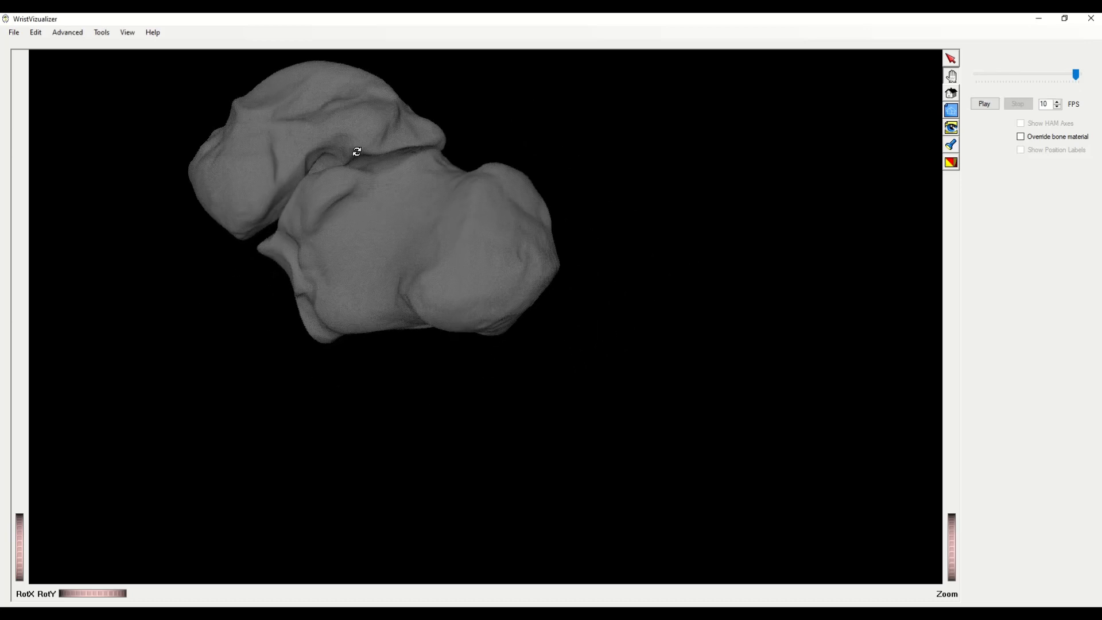
pyautogui.moveTo(346, 123); pyautogui.dragTo(707, 271)
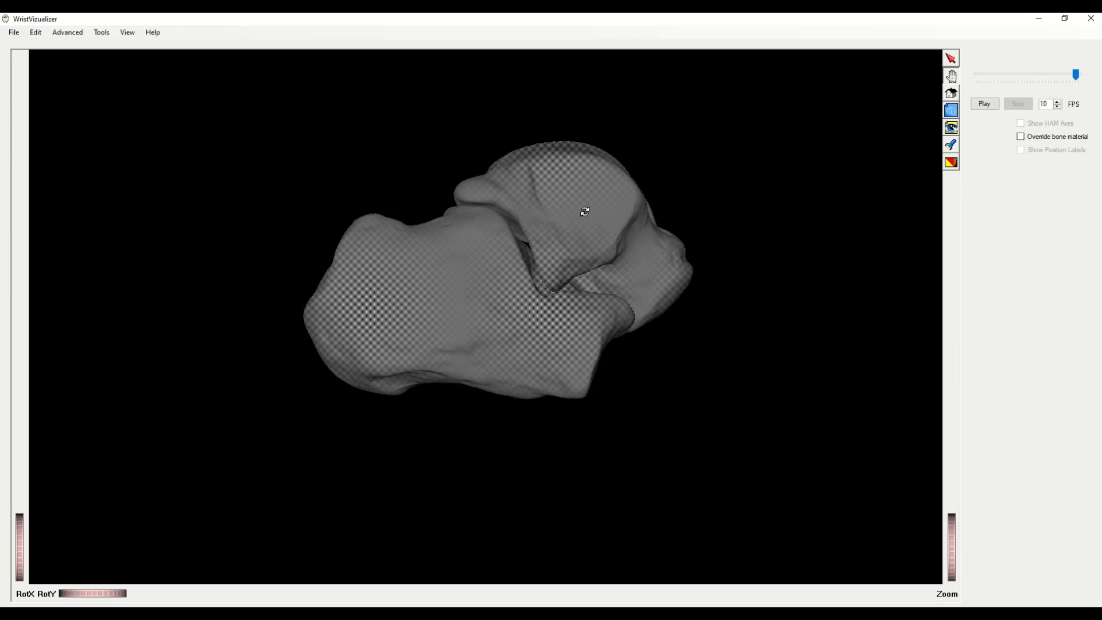
pyautogui.moveTo(657, 135); pyautogui.dragTo(590, 163)
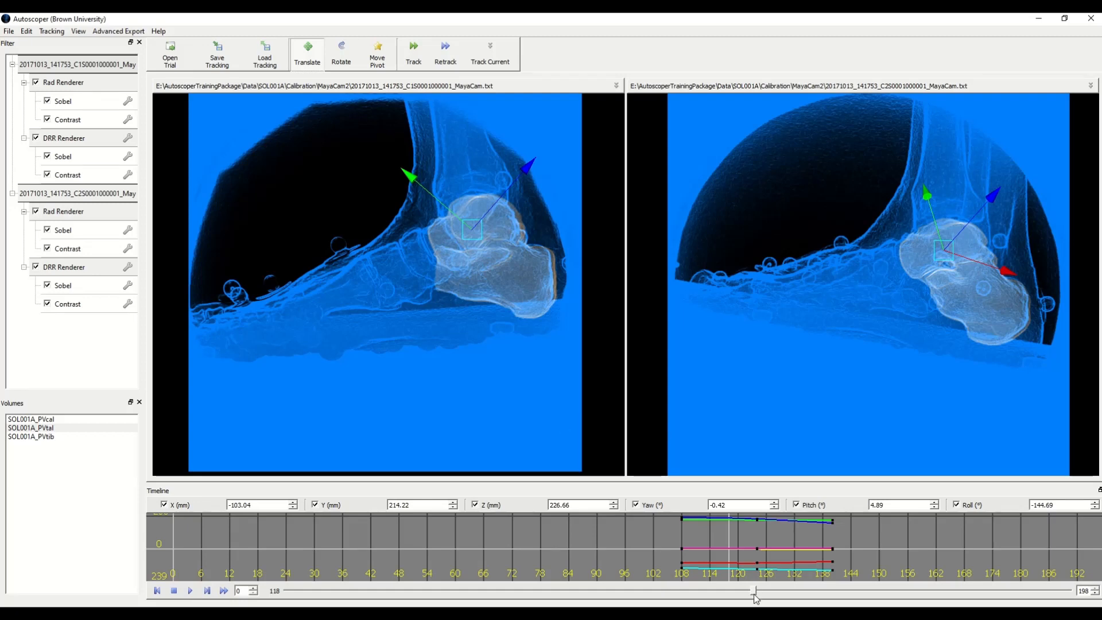
# - Scrub back to frame 115 and step forward frame by frame reviewing the bone overlays
pyautogui.moveTo(753, 598)
pyautogui.mouseDown()
pyautogui.moveTo(740, 601)
pyautogui.moveTo(749, 602)
pyautogui.mouseUp()
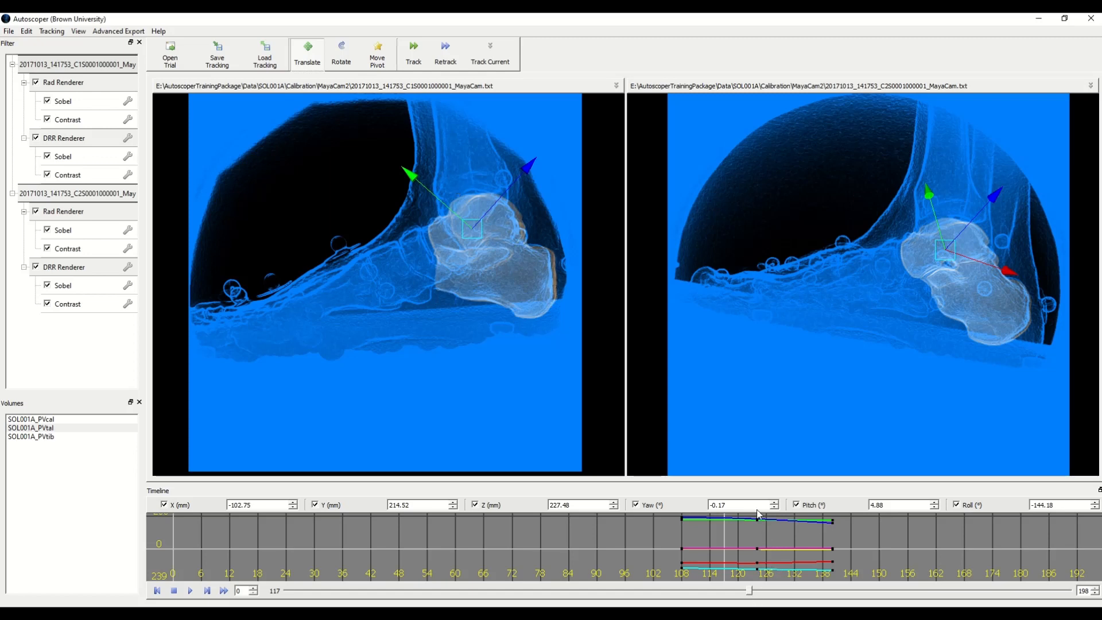
pyautogui.press('Right')
pyautogui.press('Right')
pyautogui.press('Right')
pyautogui.press('Right')
pyautogui.press('Right')
pyautogui.press('Right')
pyautogui.press('Right')
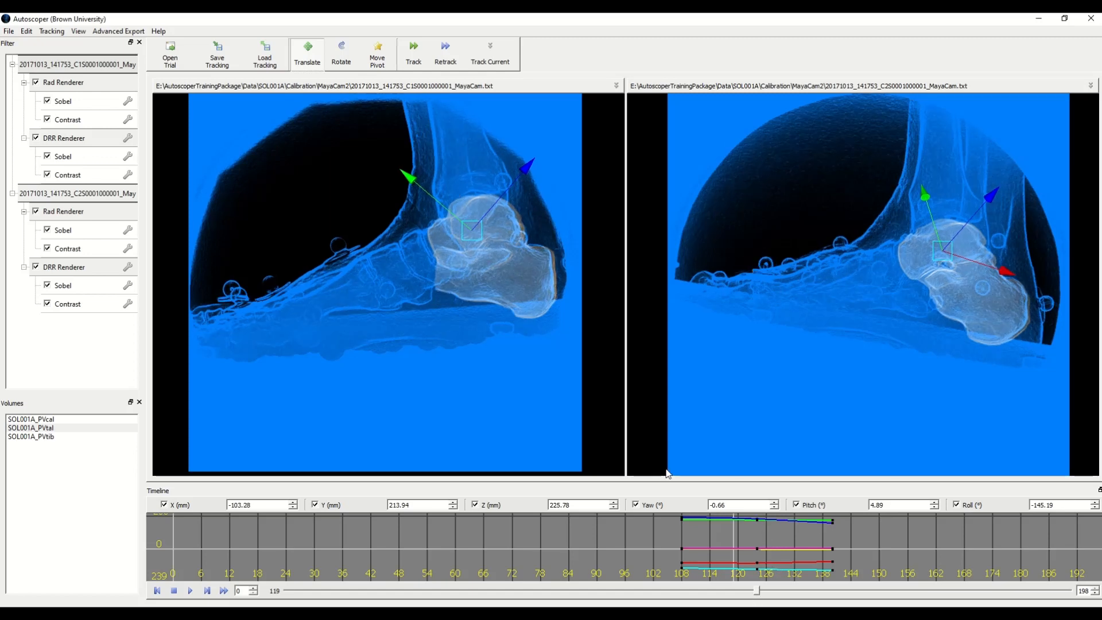